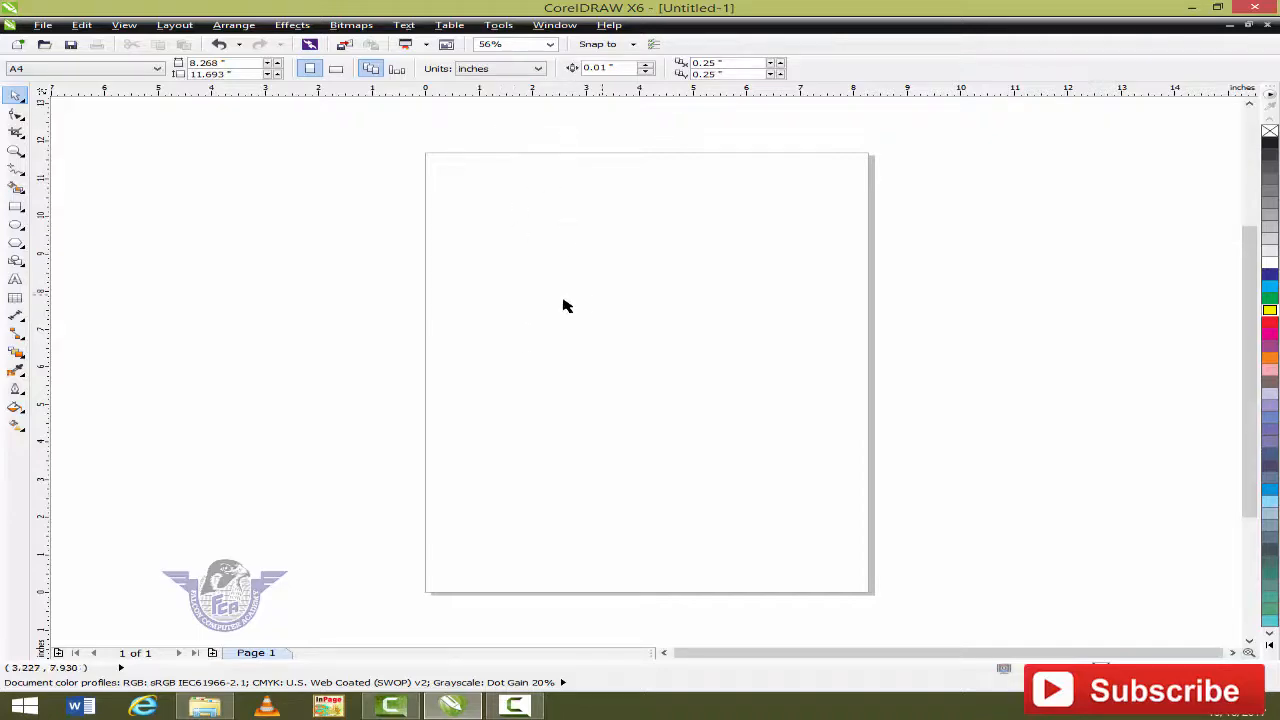
Set the document's measurement units to pixels
click(497, 69)
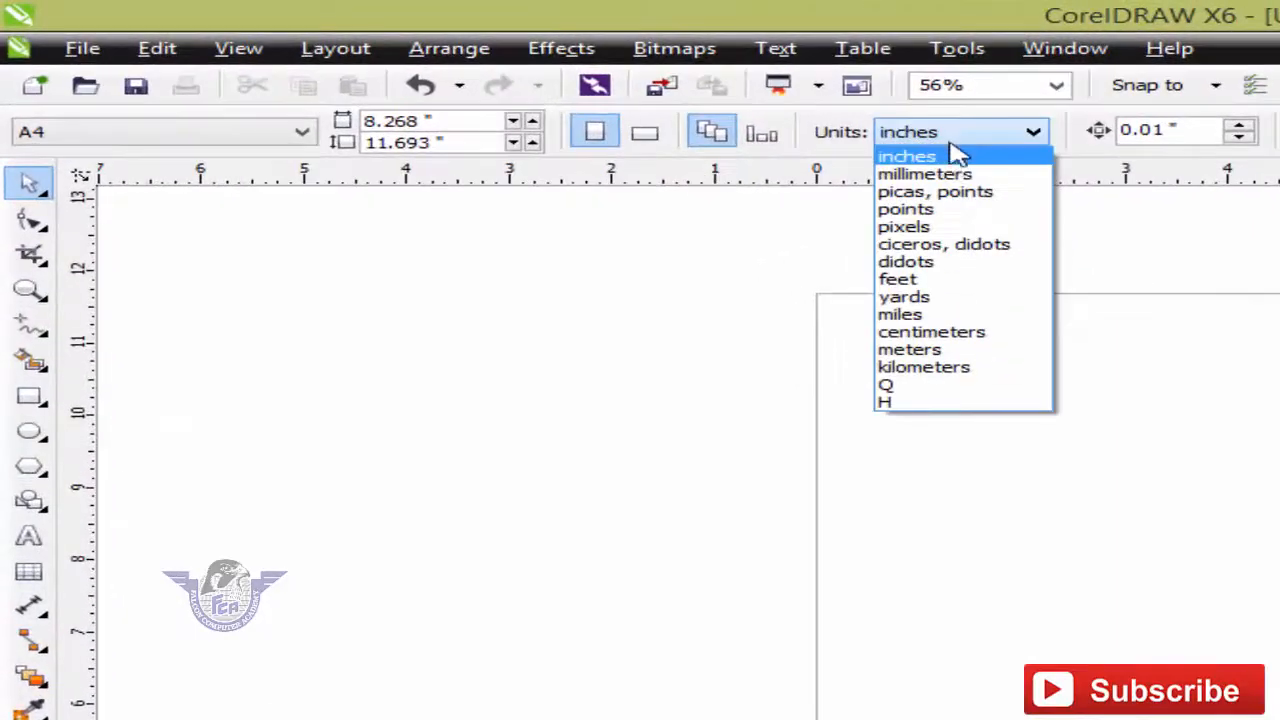
click(955, 228)
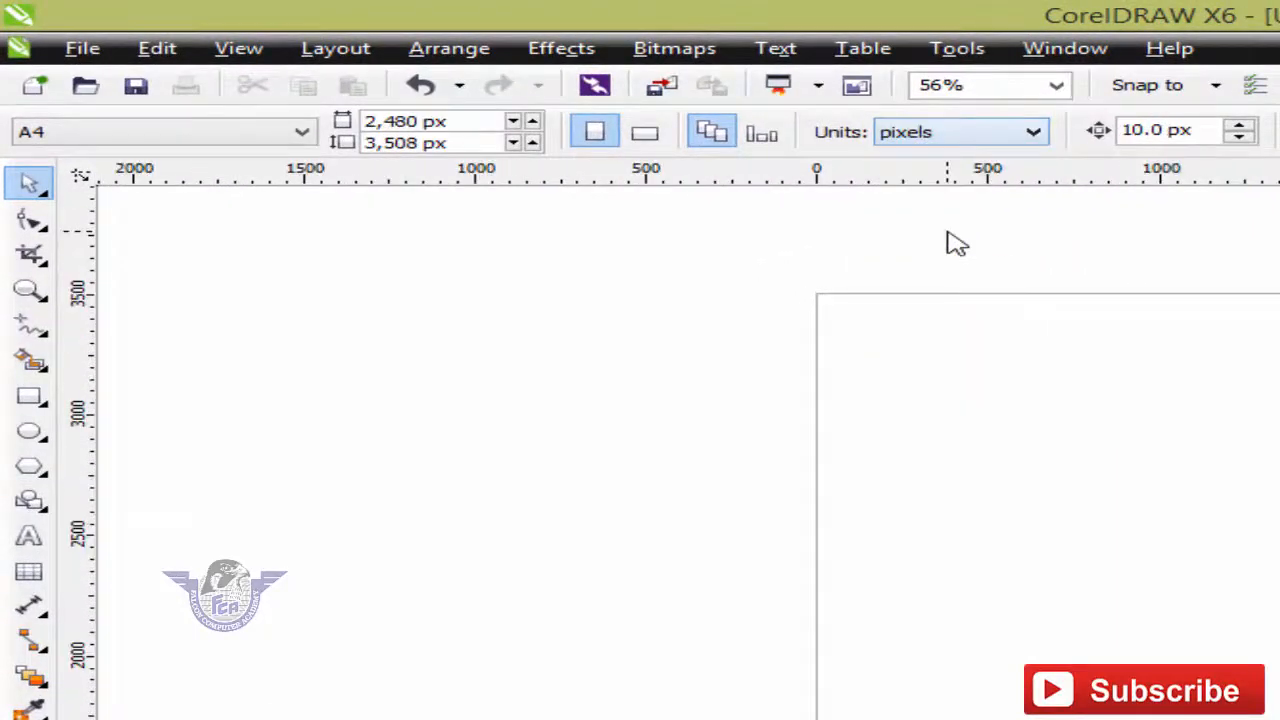
click(975, 134)
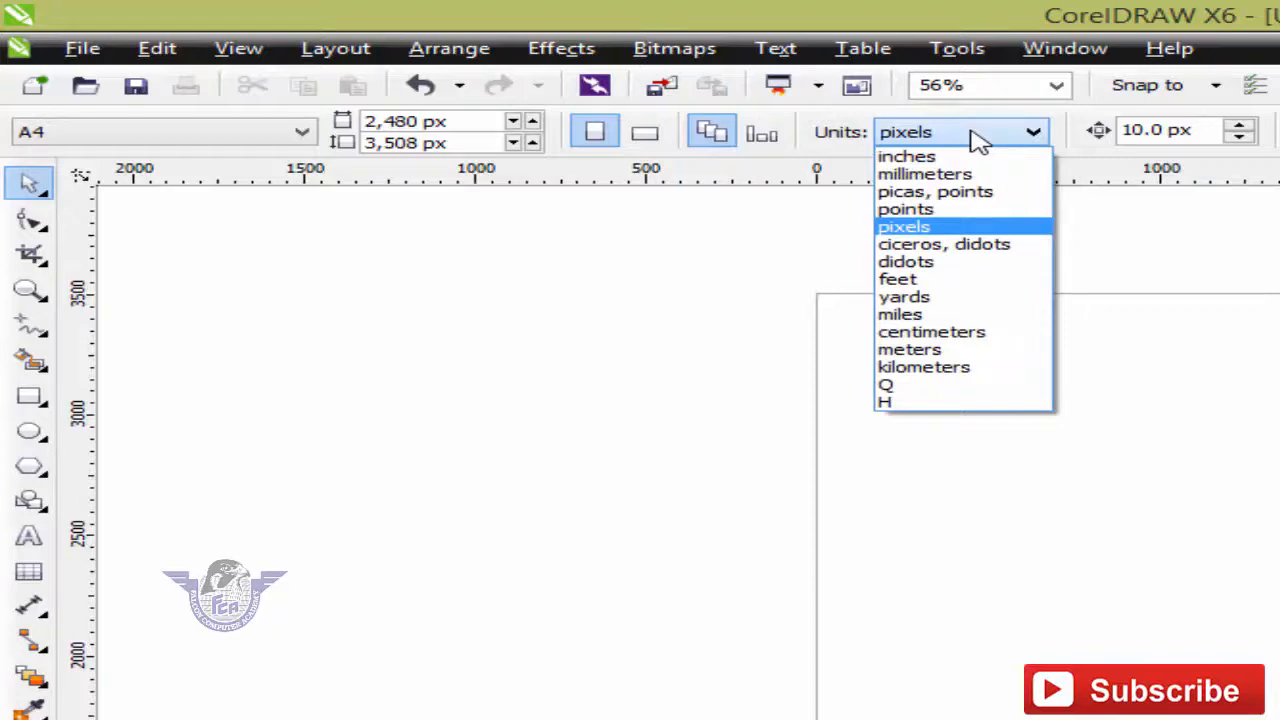
click(914, 232)
Set the page size to 1280 px wide by 720 px high and fit the page in view
drag(466, 124, 194, 97)
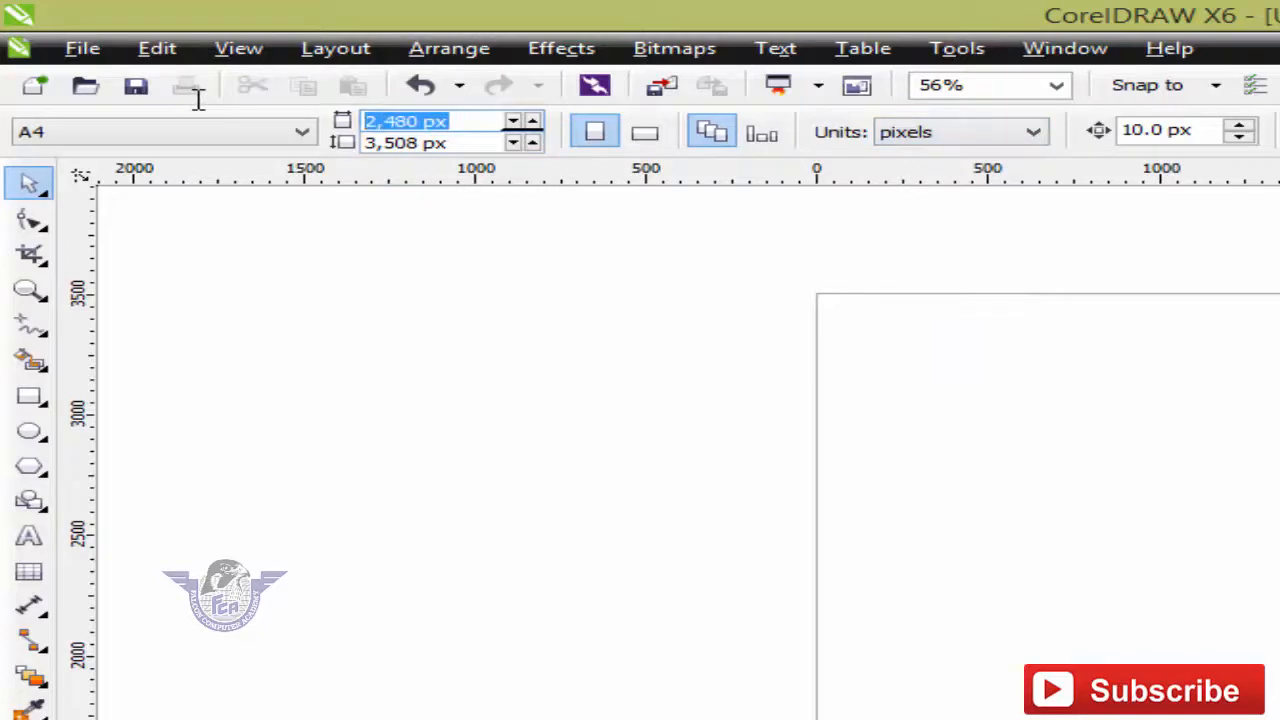
text(1280)
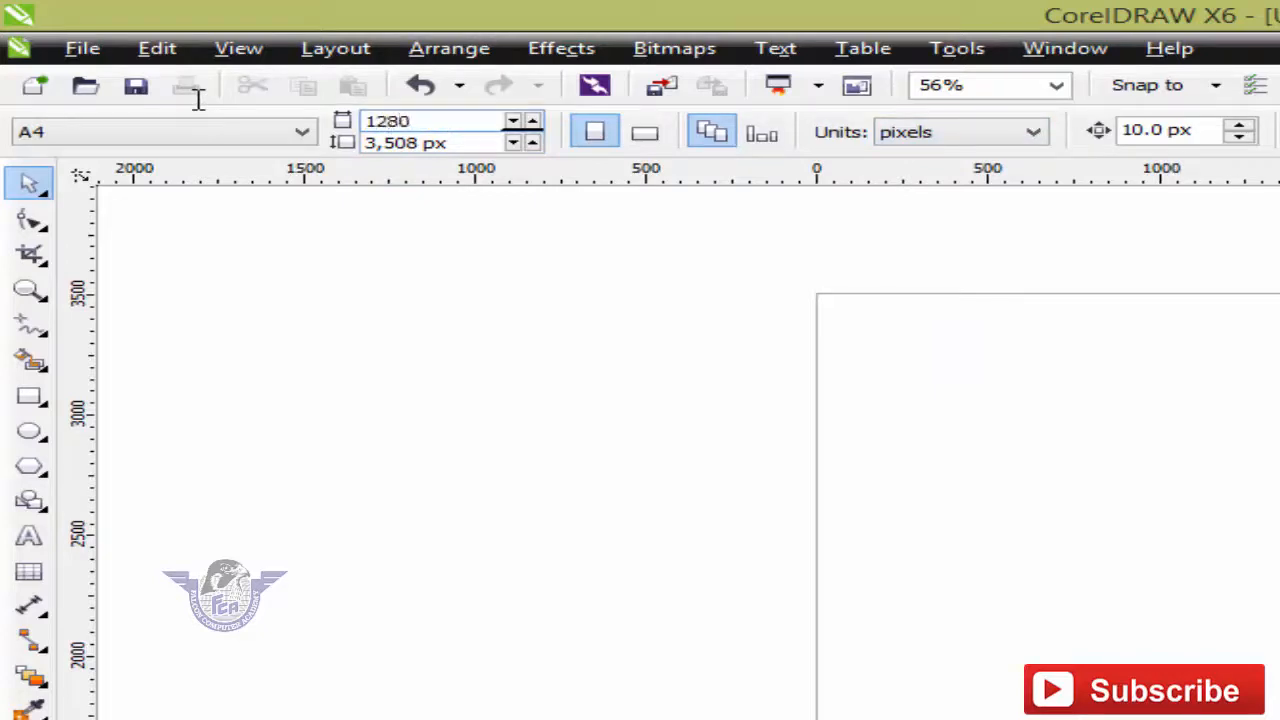
key(Tab)
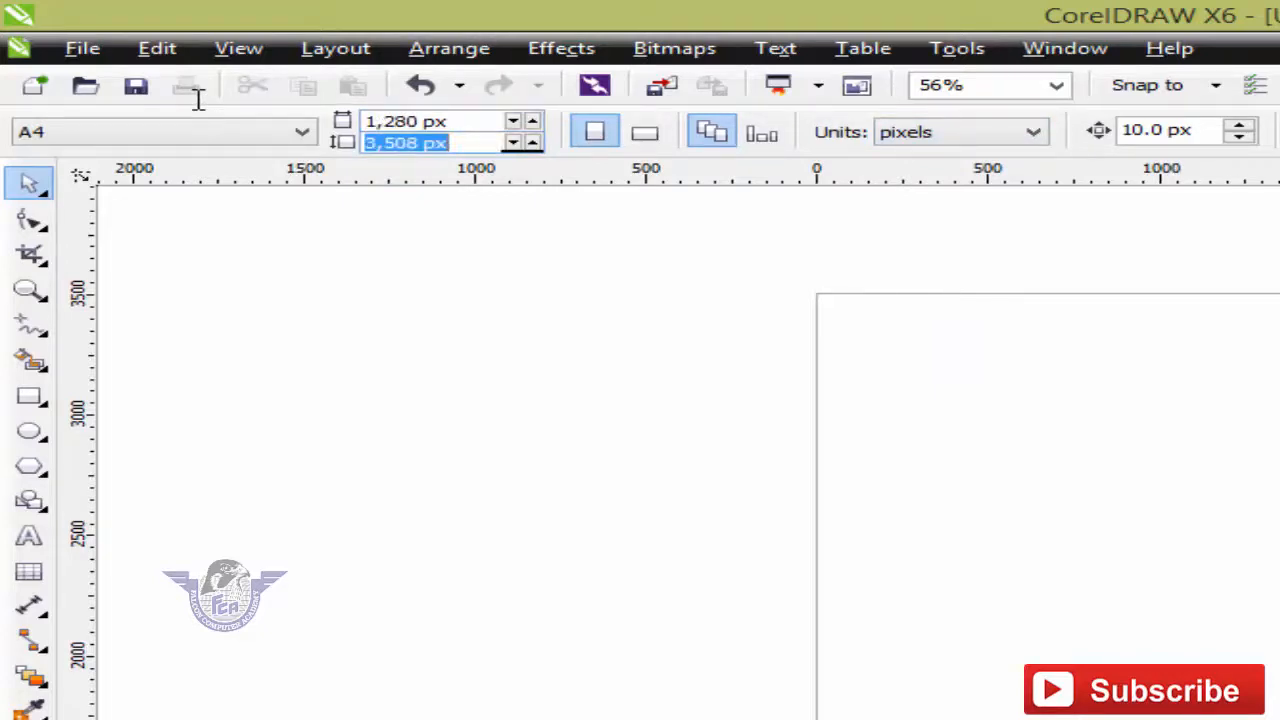
text(720)
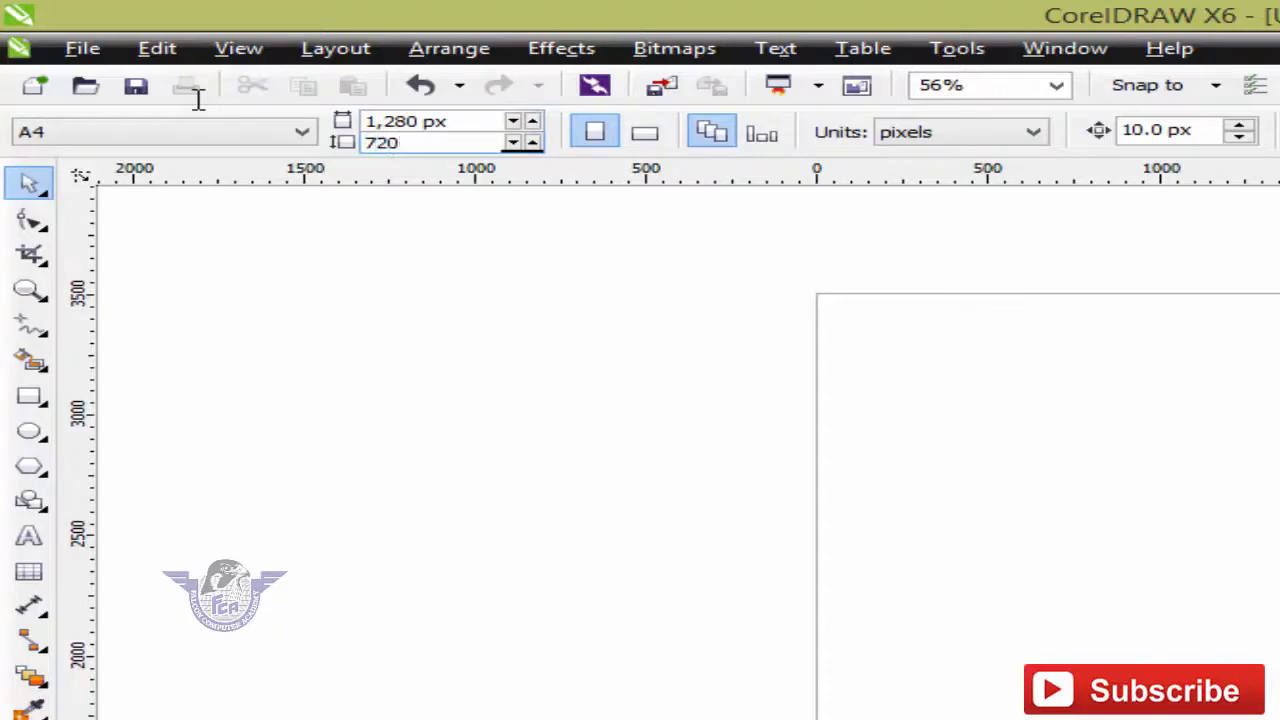
key(Return)
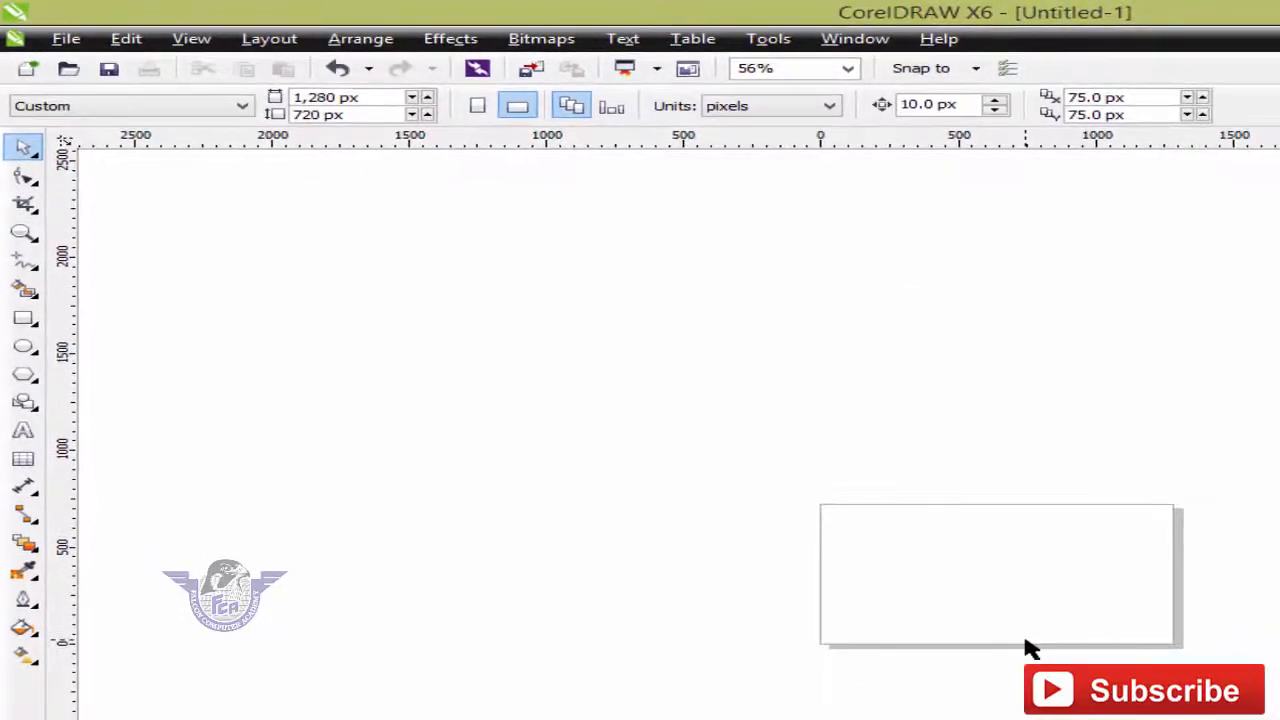
key(shift+F4)
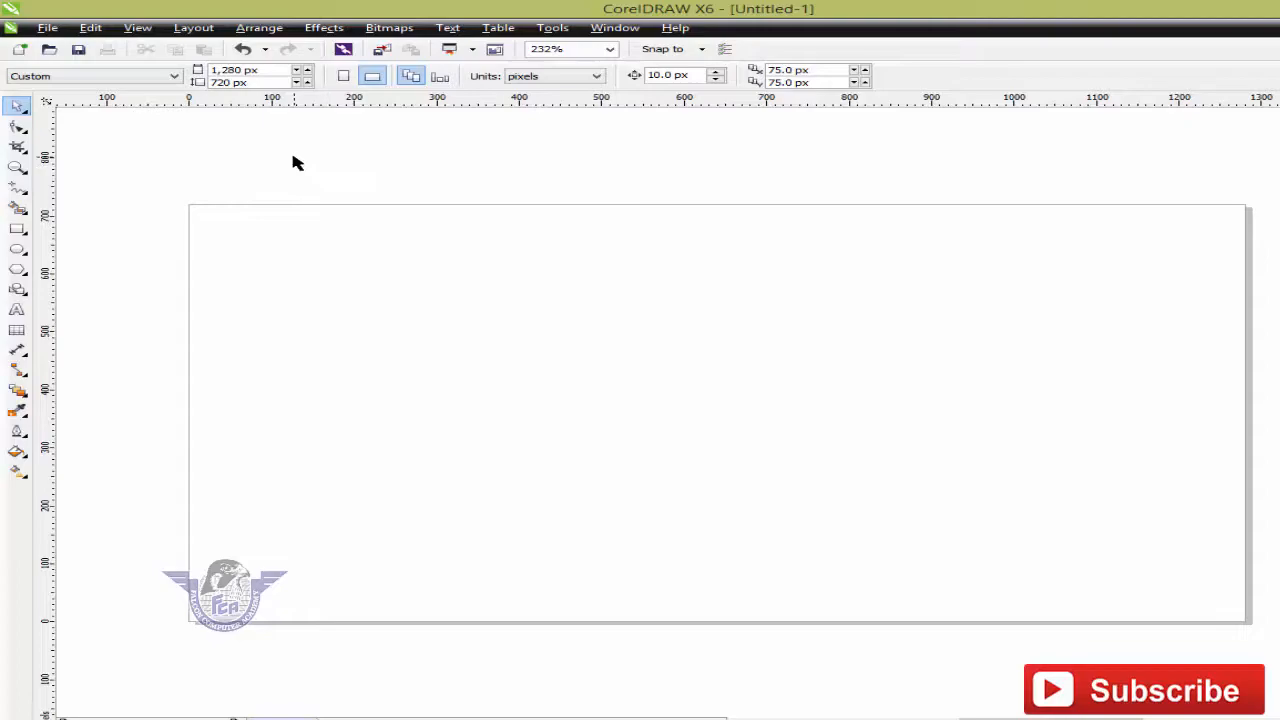
Import bg2.jpg from the plan background hd folder and place it on the page at about 964 × 603 px
right_click(280, 148)
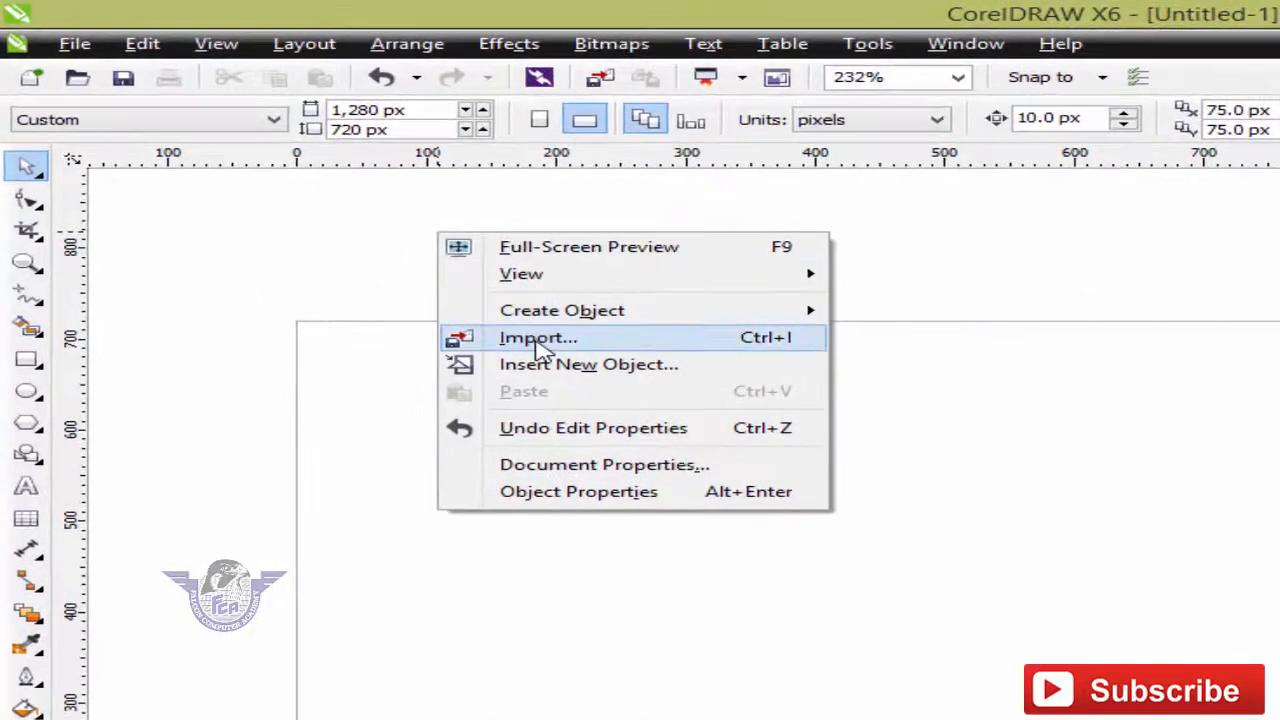
click(537, 341)
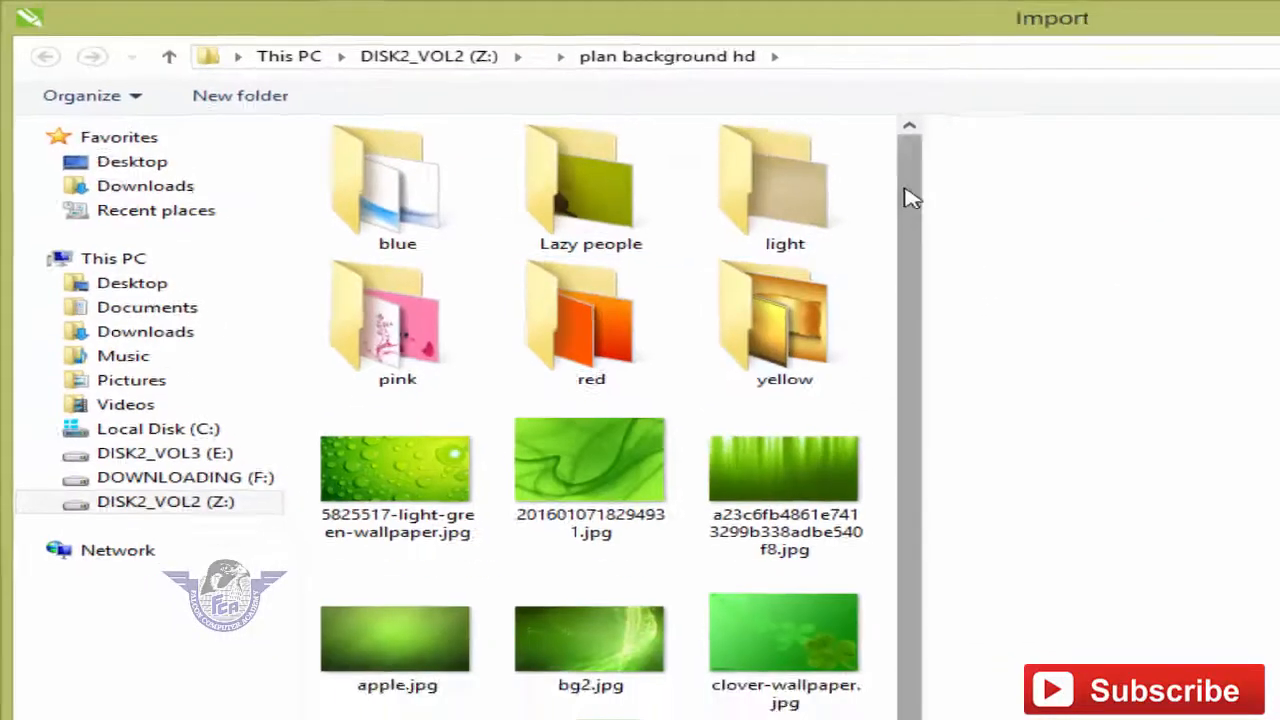
drag(960, 200, 1017, 320)
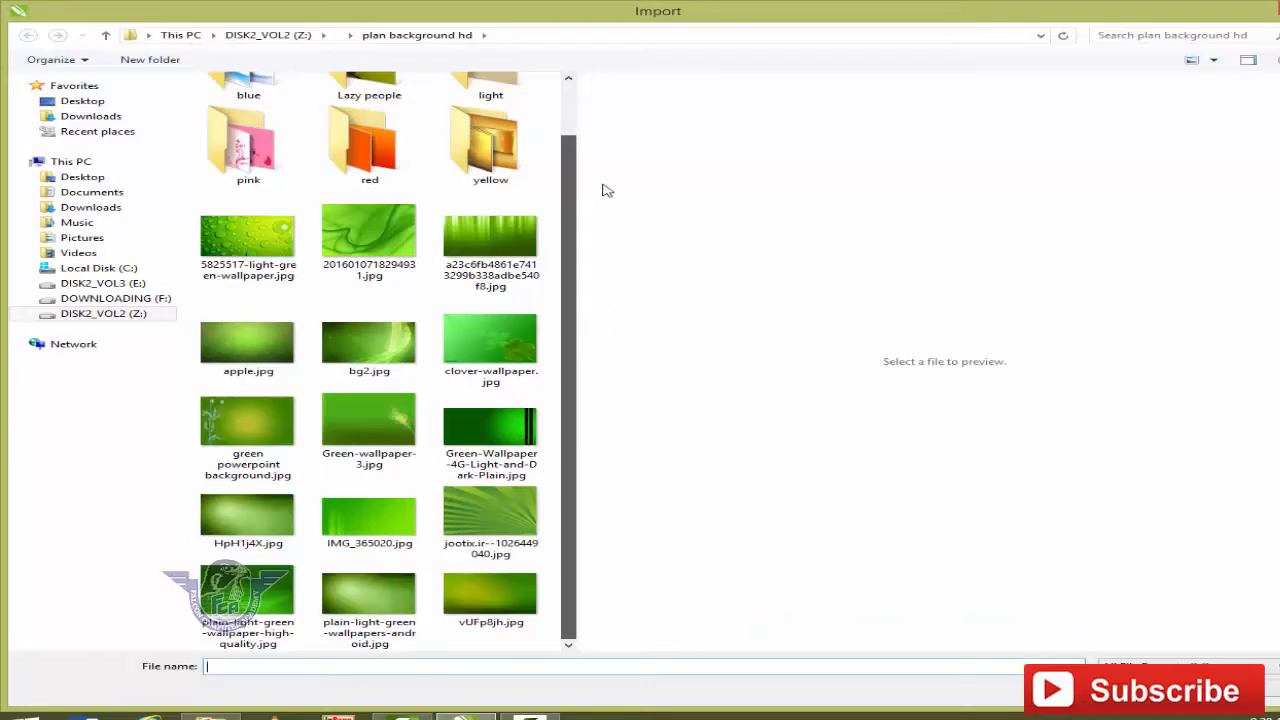
drag(572, 200, 567, 104)
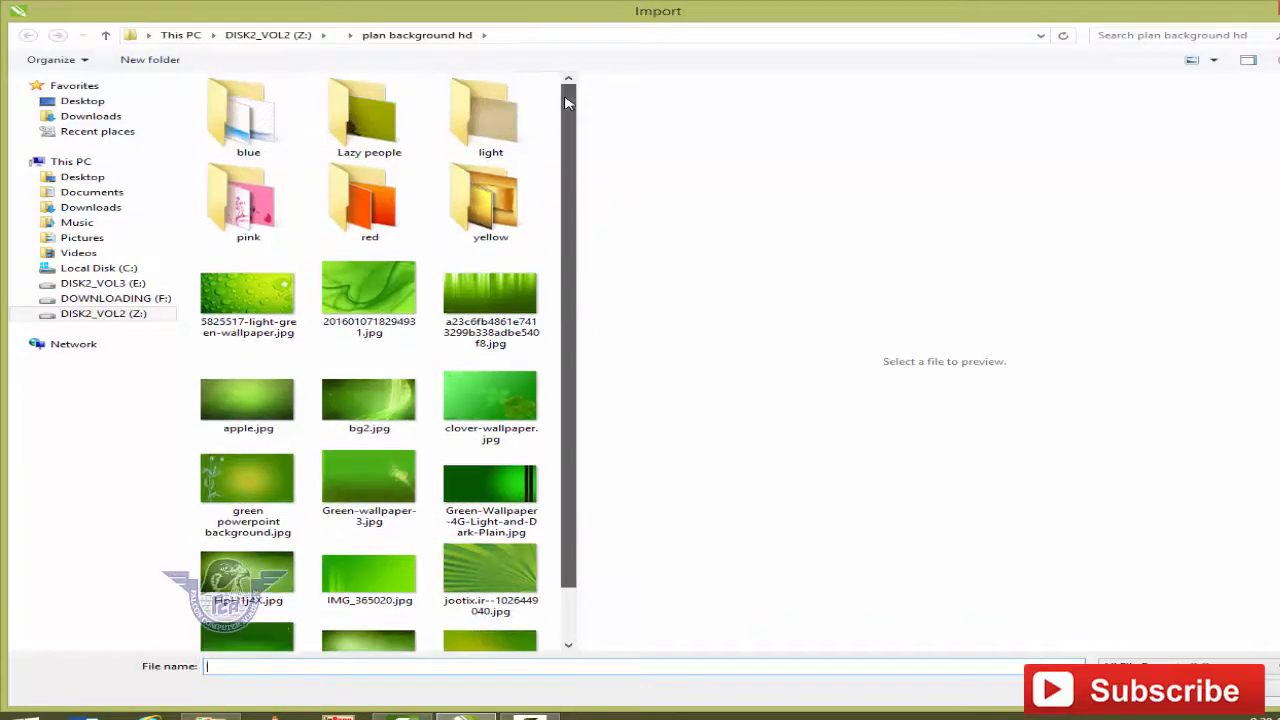
double_click(360, 125)
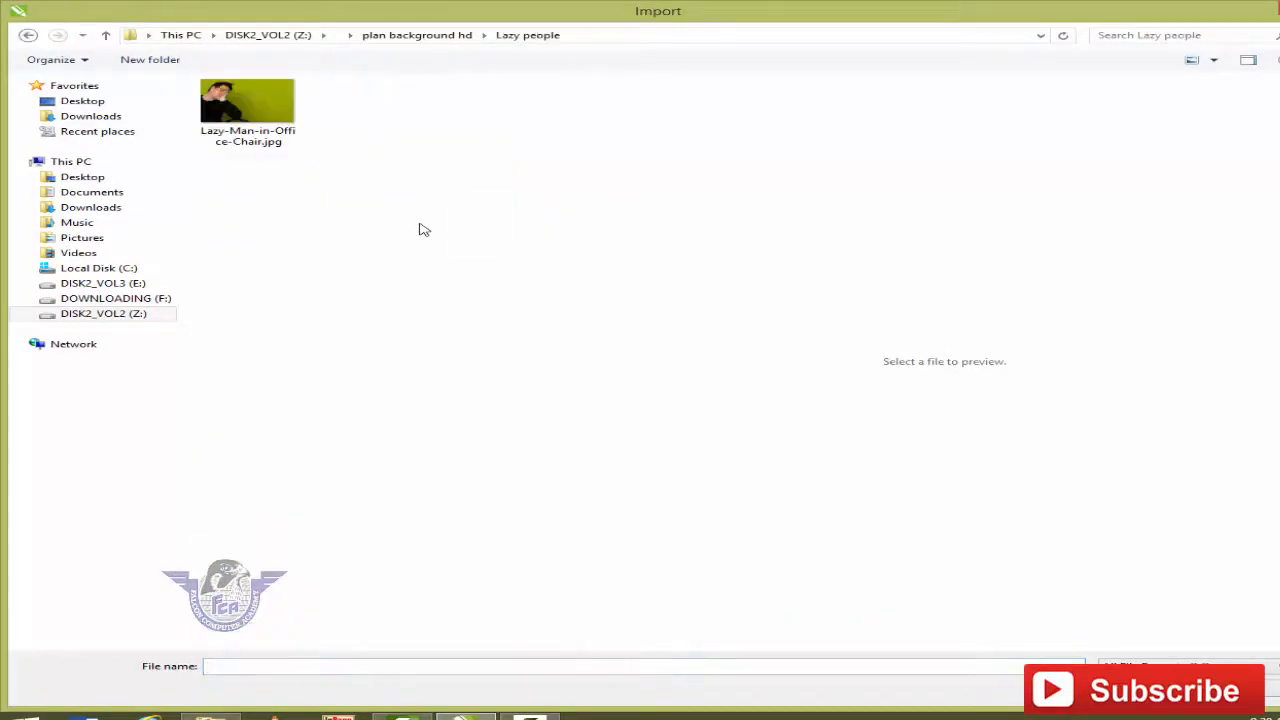
key(BackSpace)
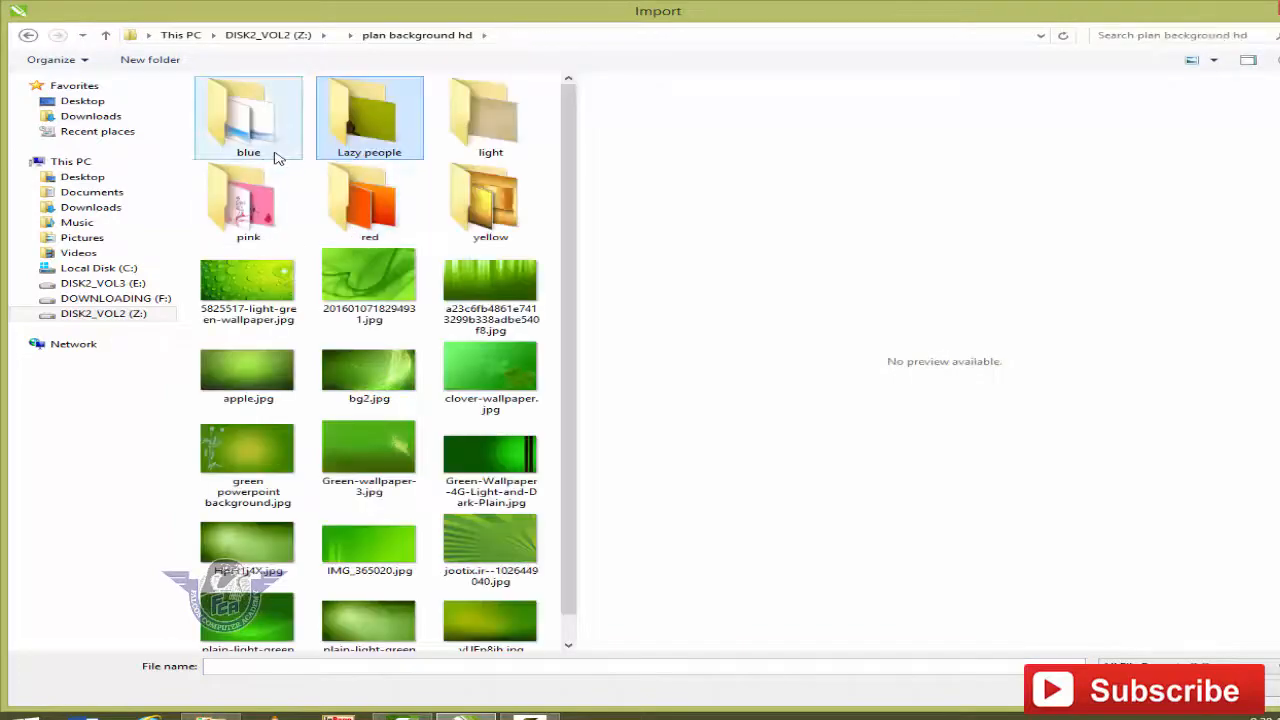
click(377, 381)
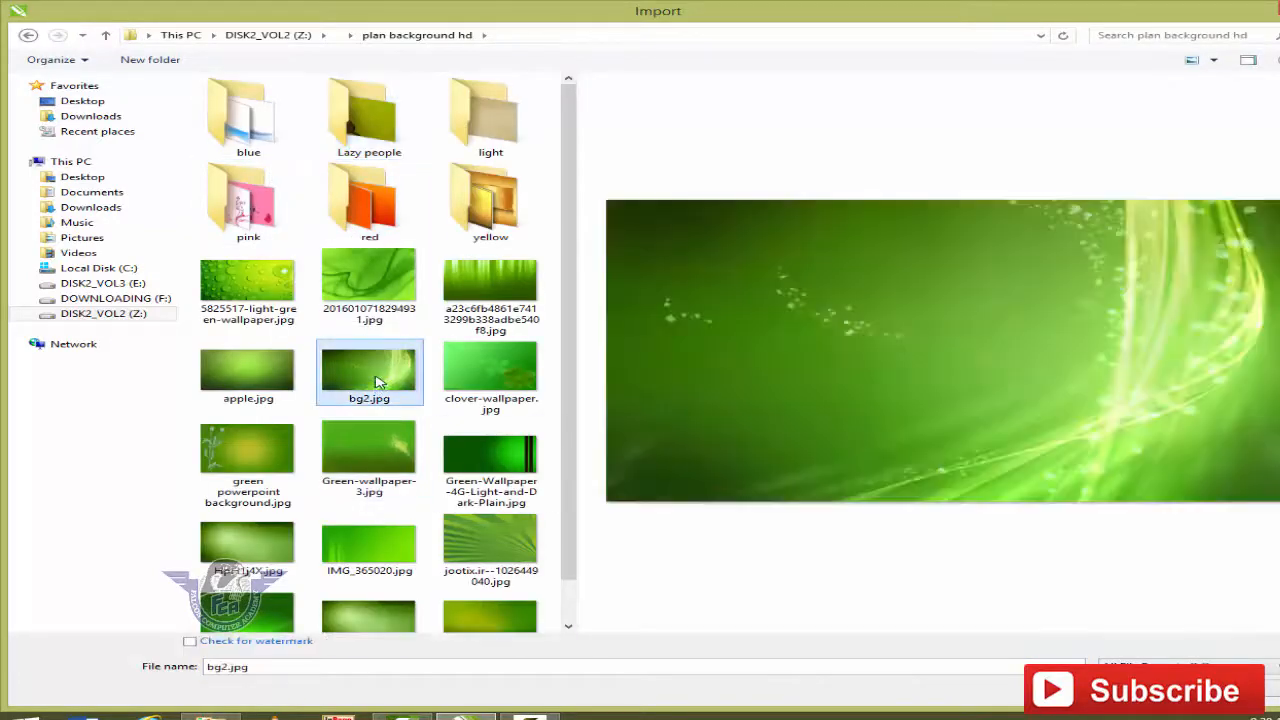
click(1150, 690)
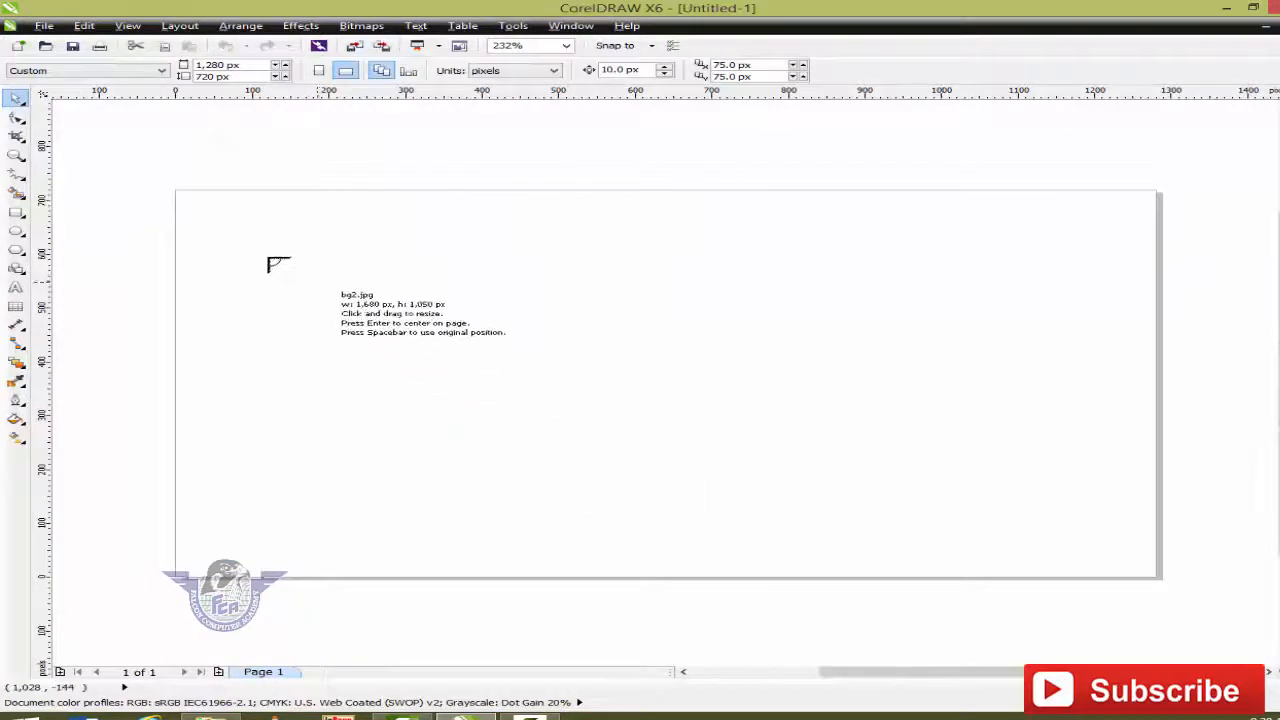
drag(224, 218, 971, 608)
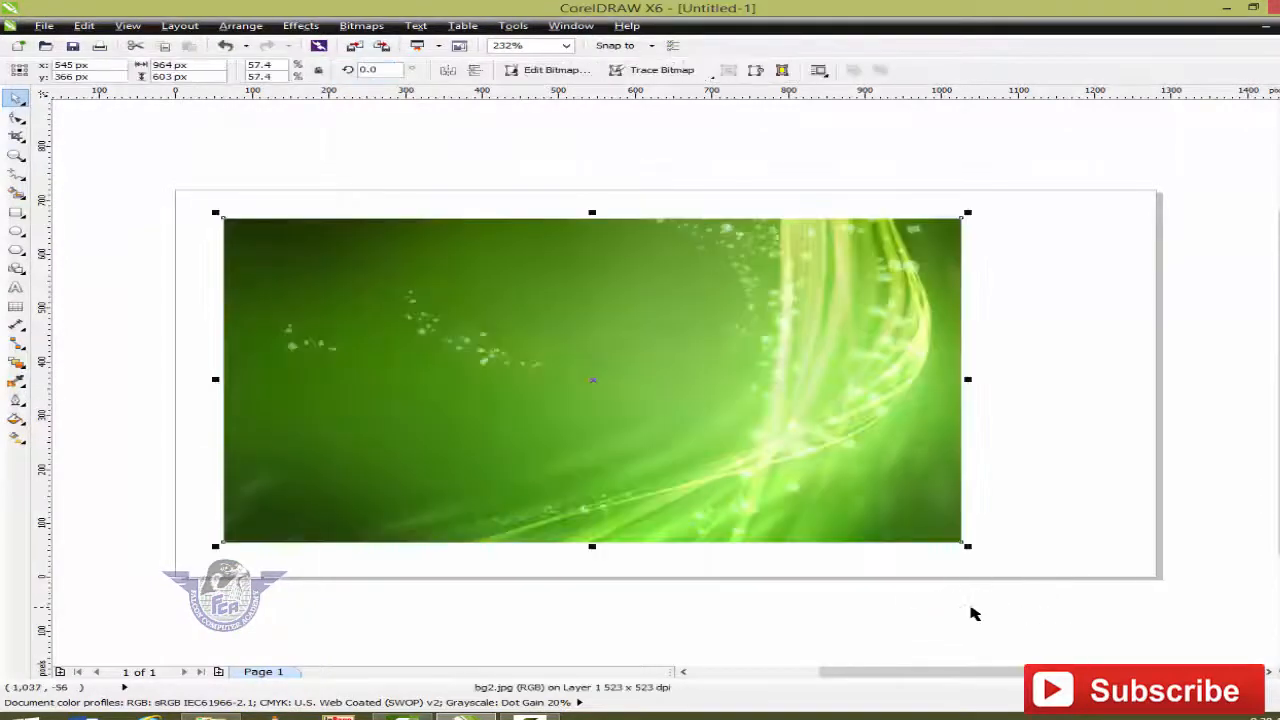
Resize the green background image to 1280 × 720 px and center it on the page
click(207, 66)
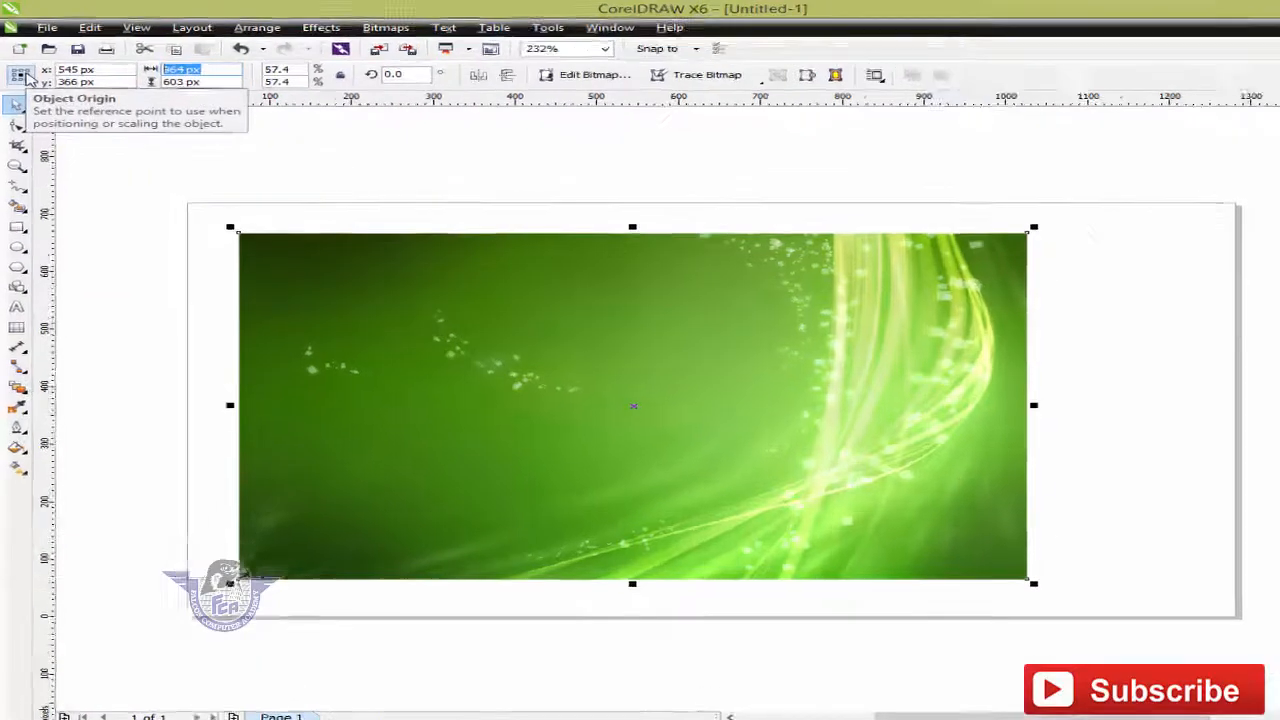
text(1280)
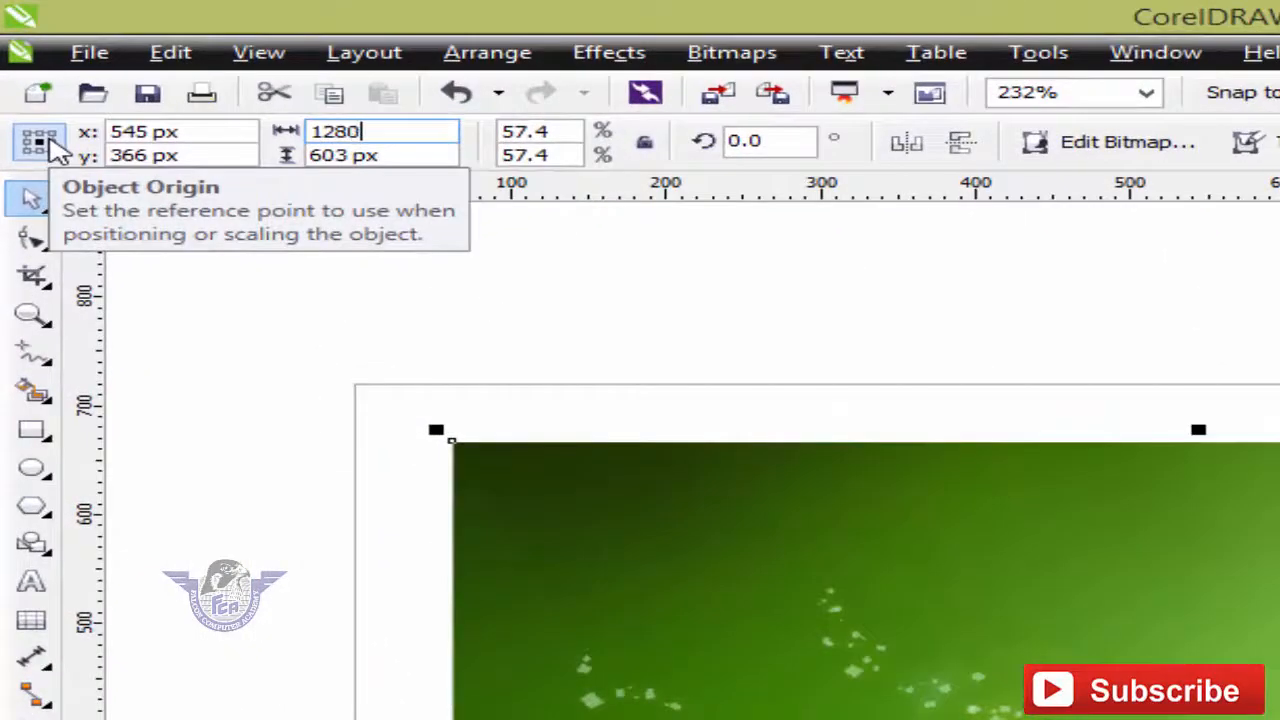
key(Tab)
text(720)
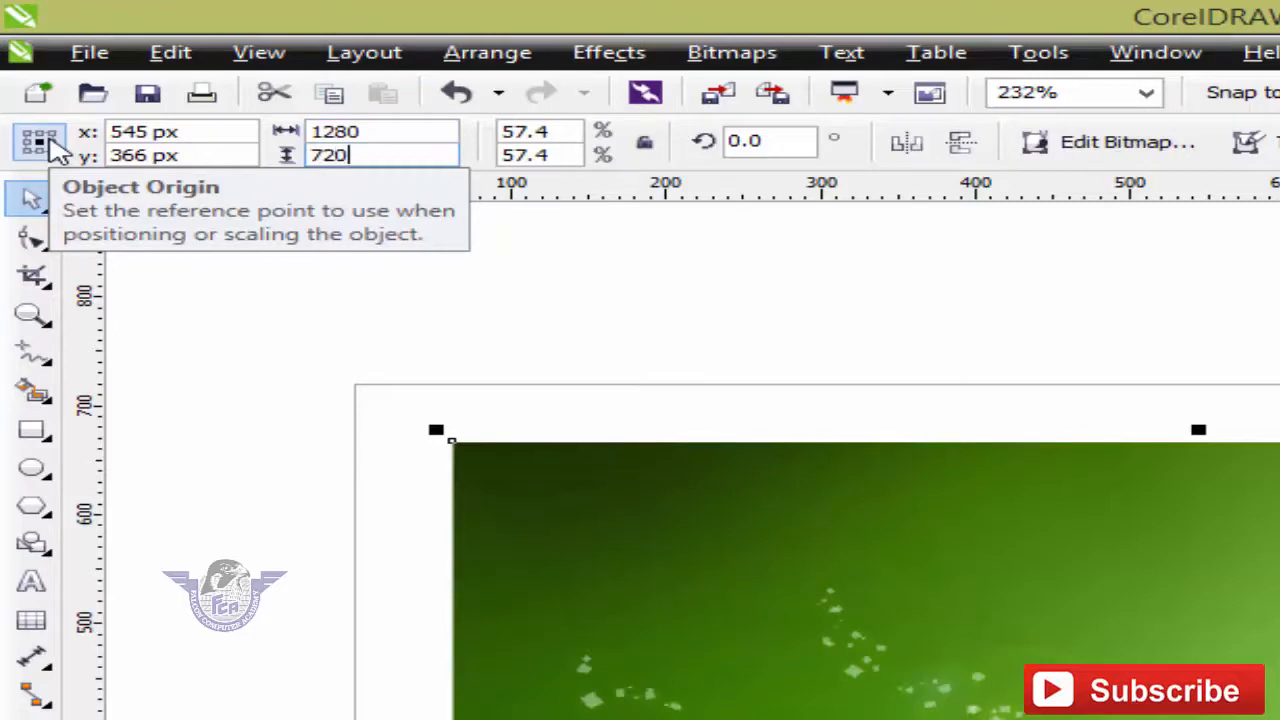
key(Return)
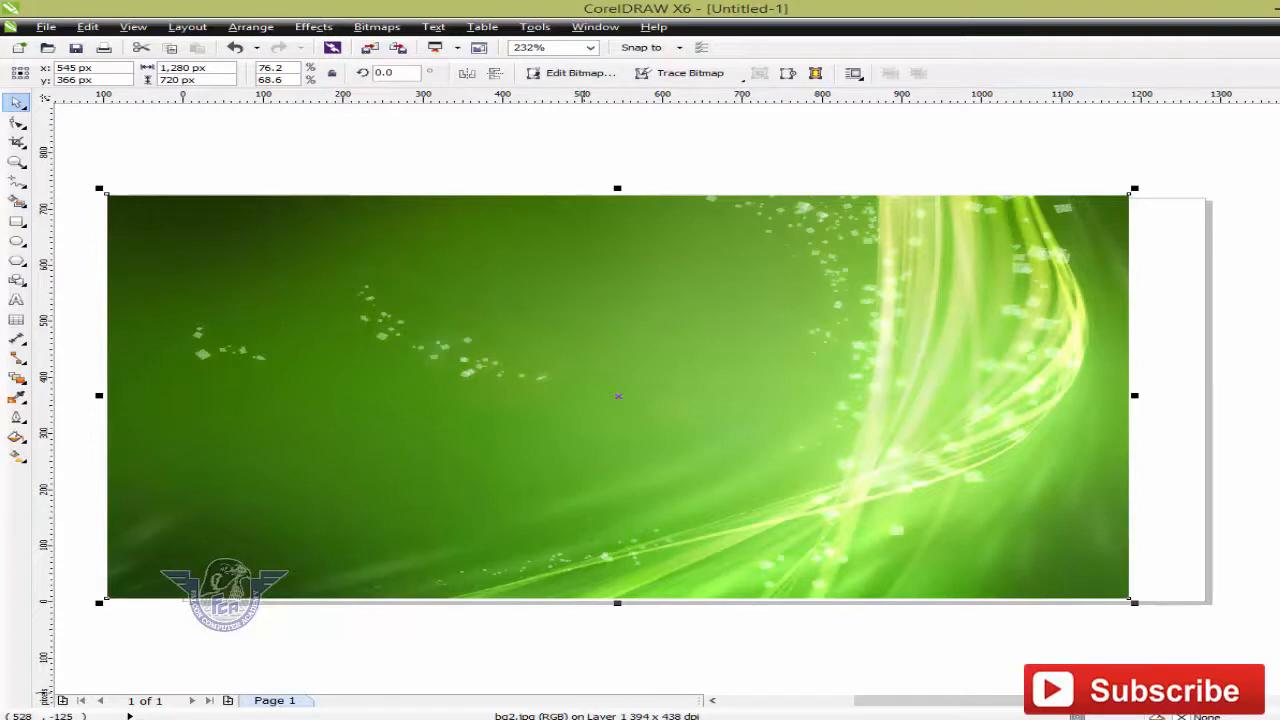
key(p)
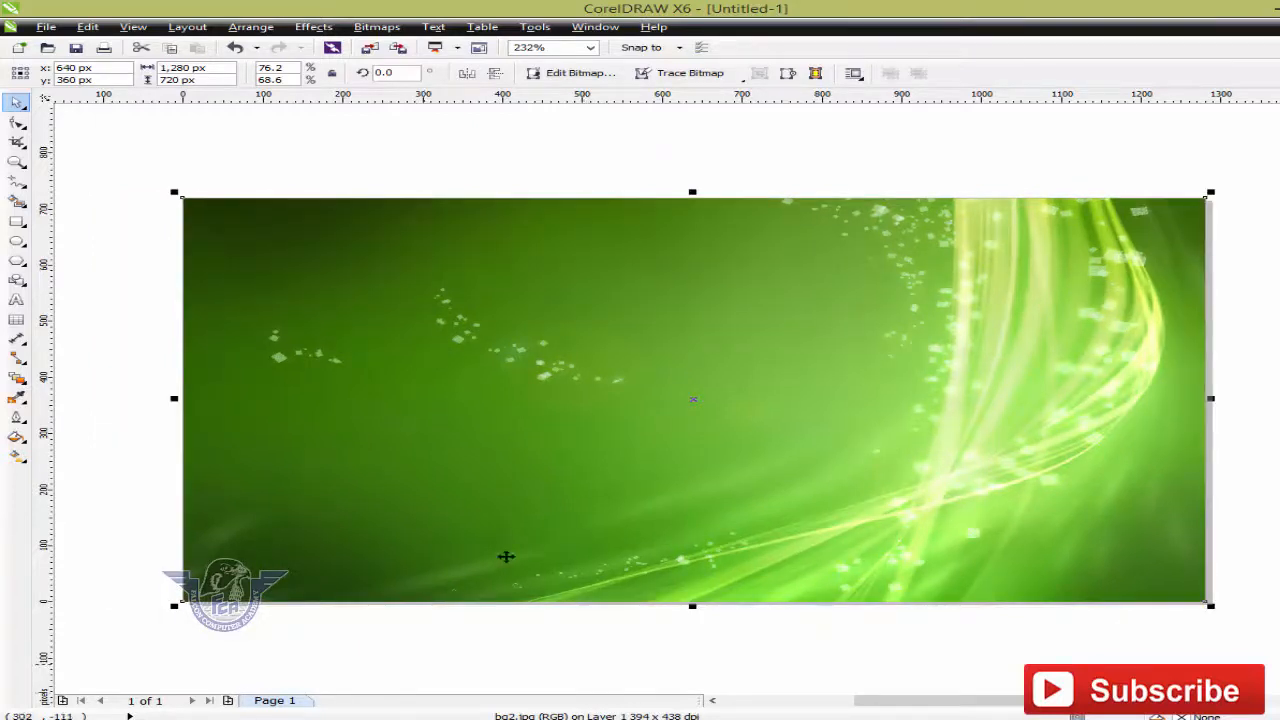
click(514, 171)
Import the pink floral background with dark stems from the pink folder and place it over the green image at about 980 × 684 px
right_click(300, 127)
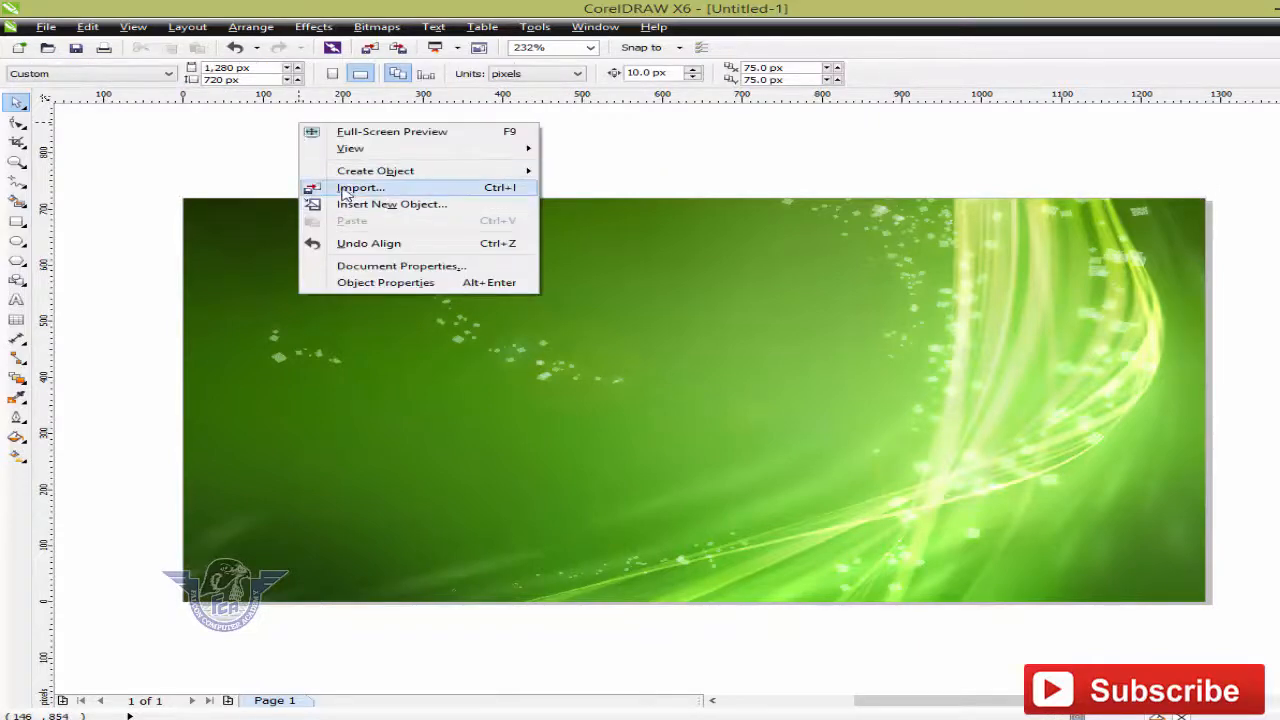
click(325, 188)
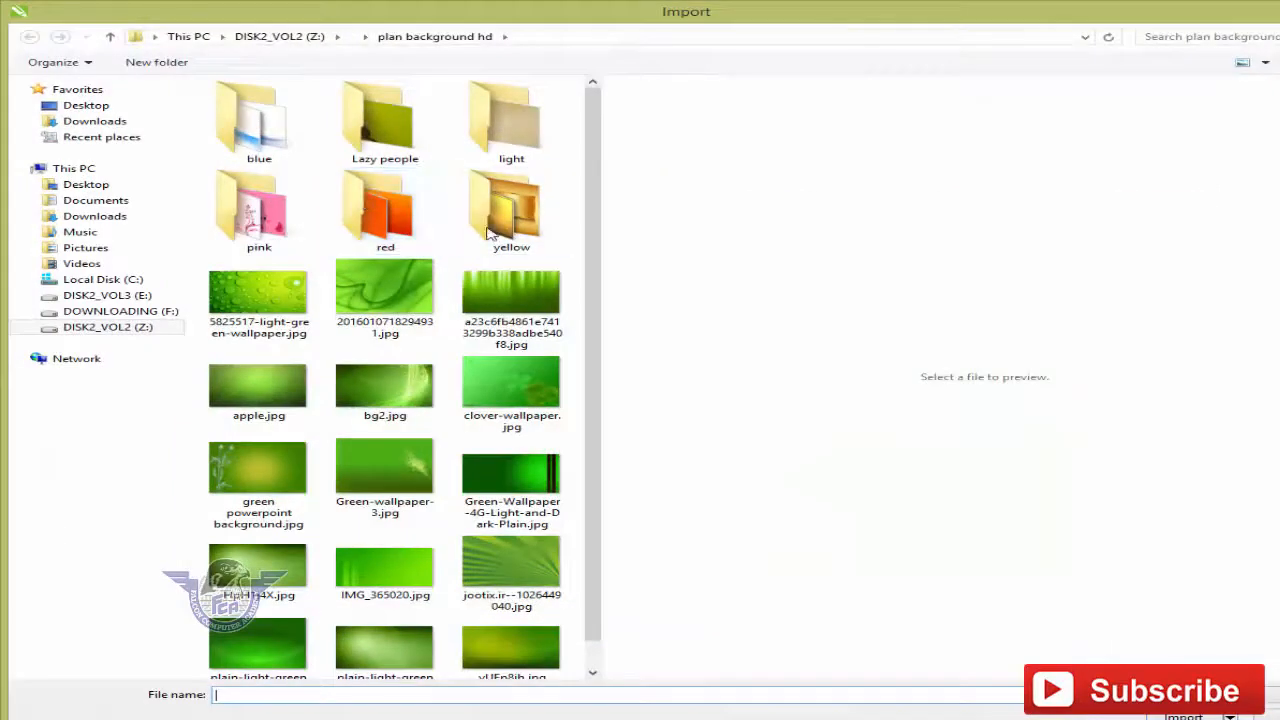
click(266, 229)
double_click(266, 229)
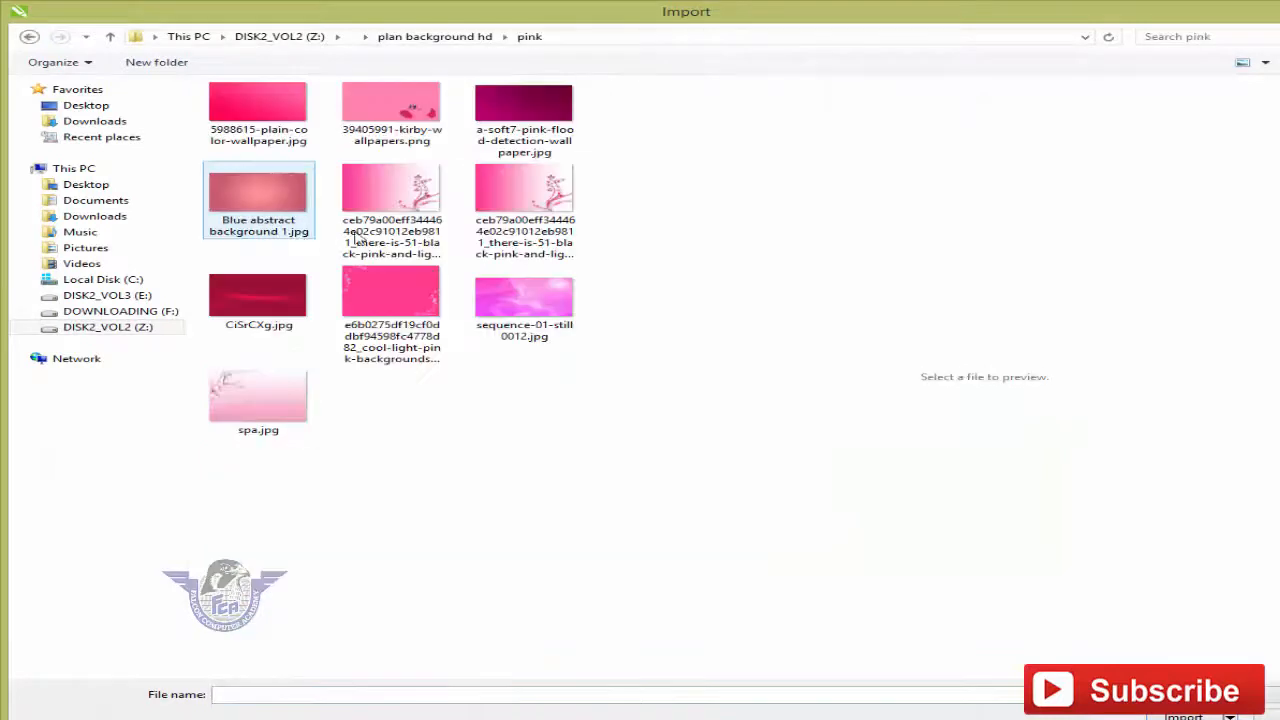
double_click(515, 208)
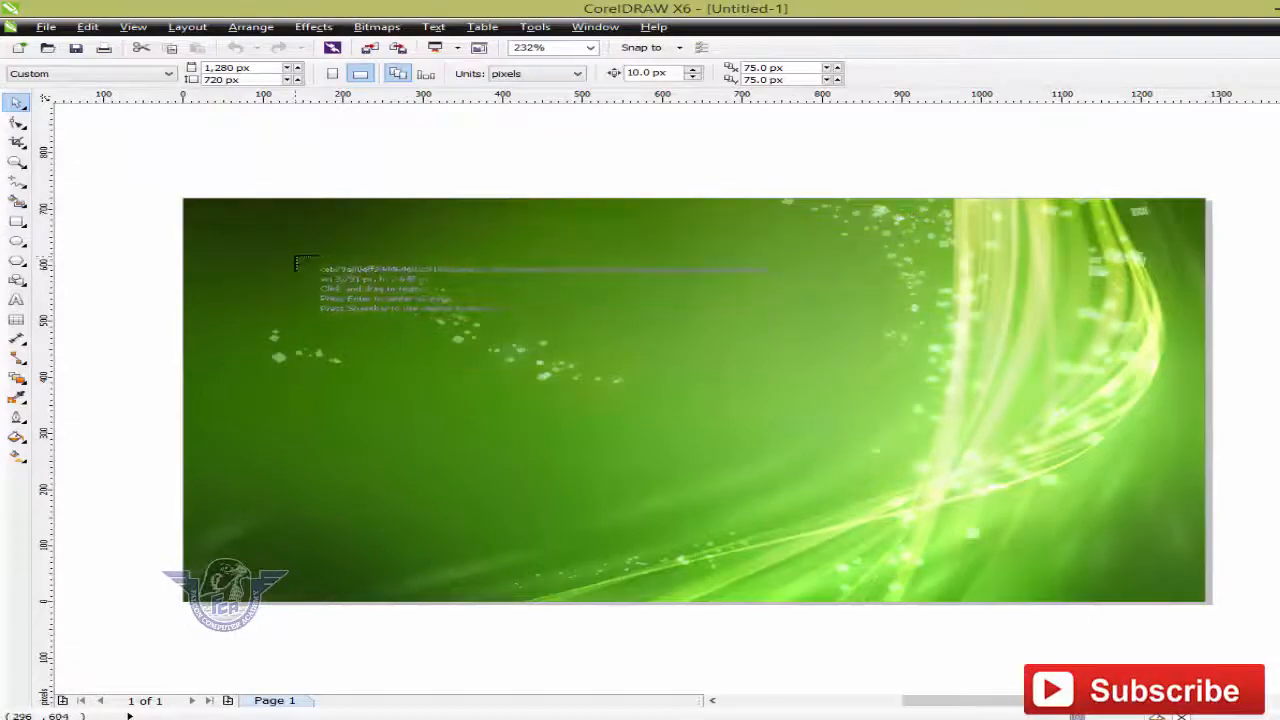
drag(296, 258, 1078, 641)
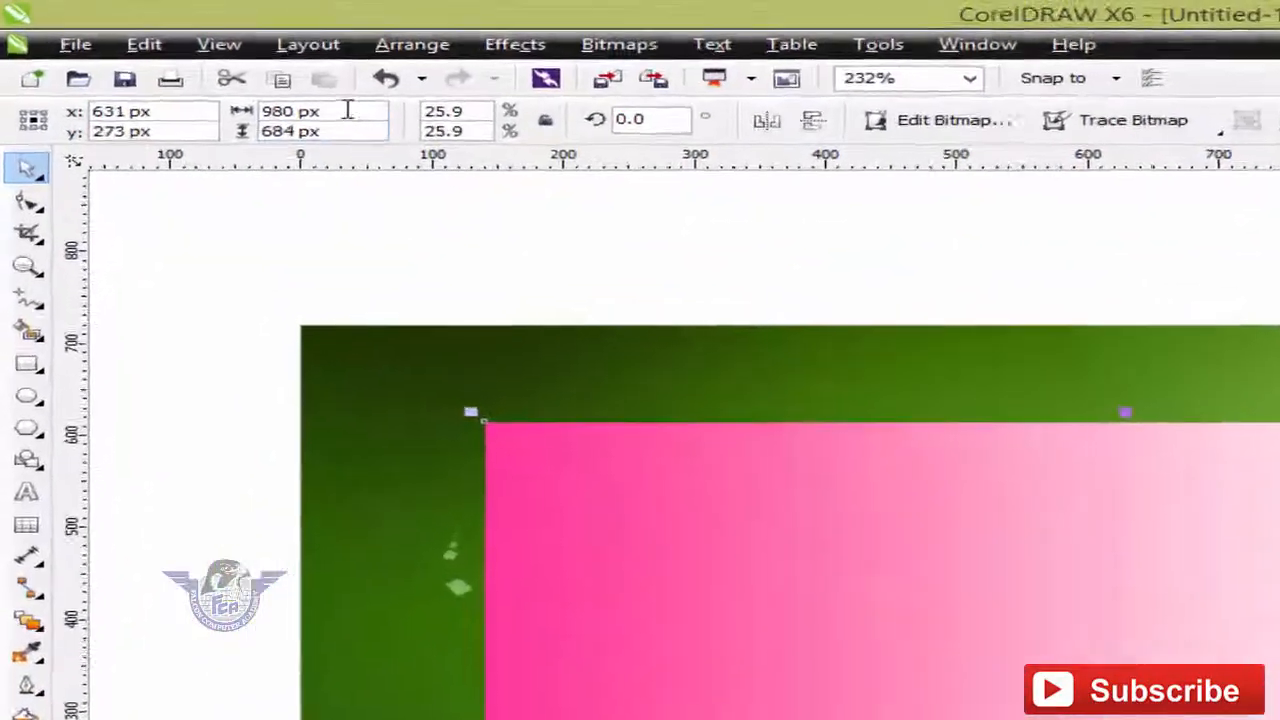
Resize the pink floral image to 1280 × 720 px and center it on the page
click(205, 67)
text(1280)
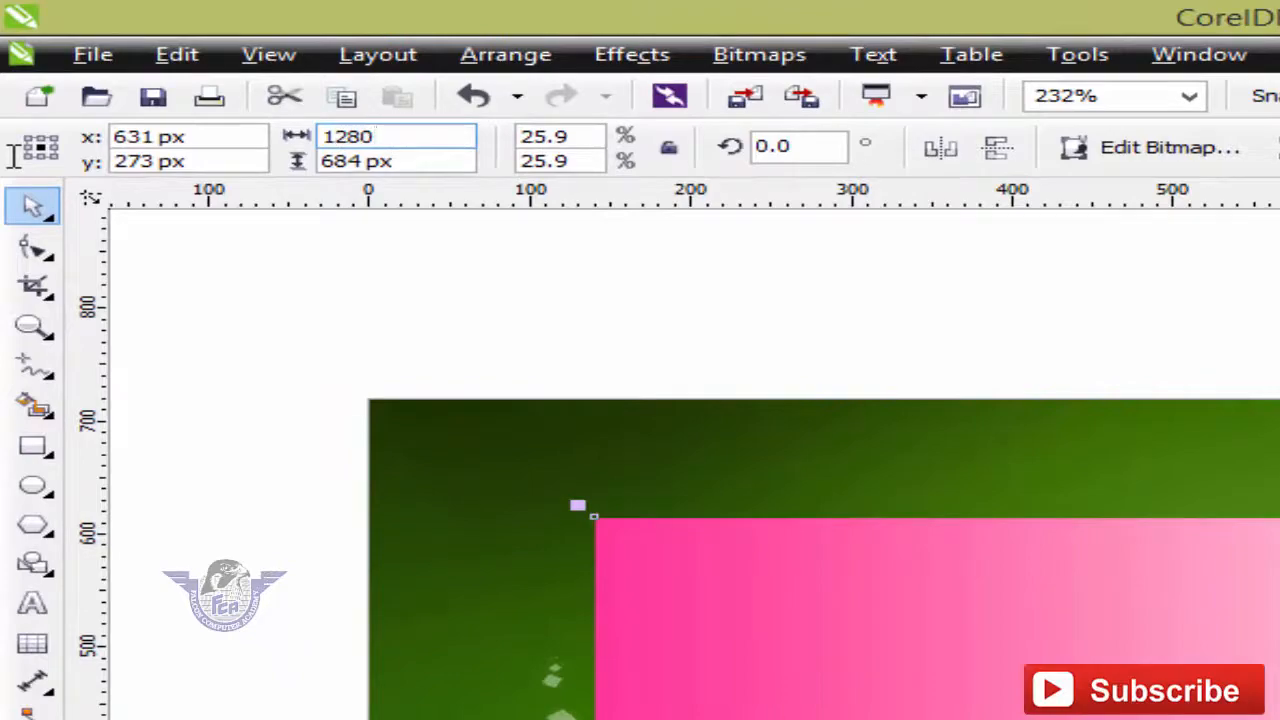
key(Tab)
text(7)
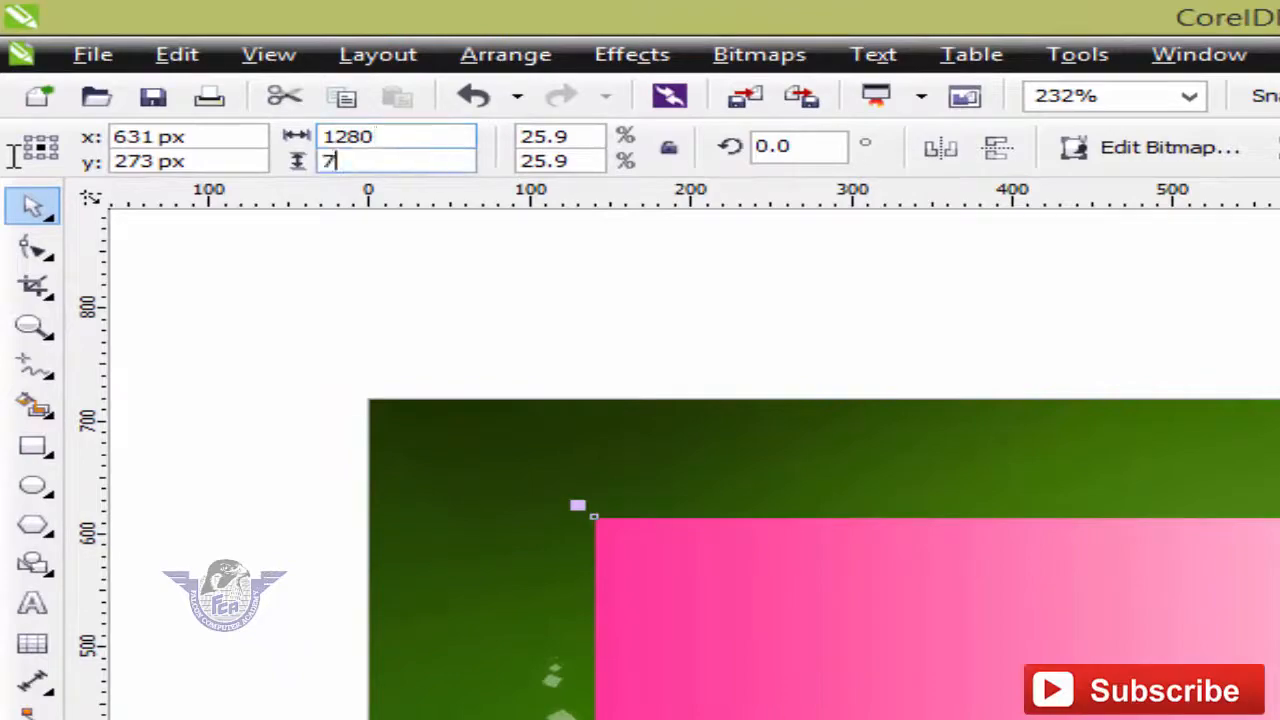
text(20)
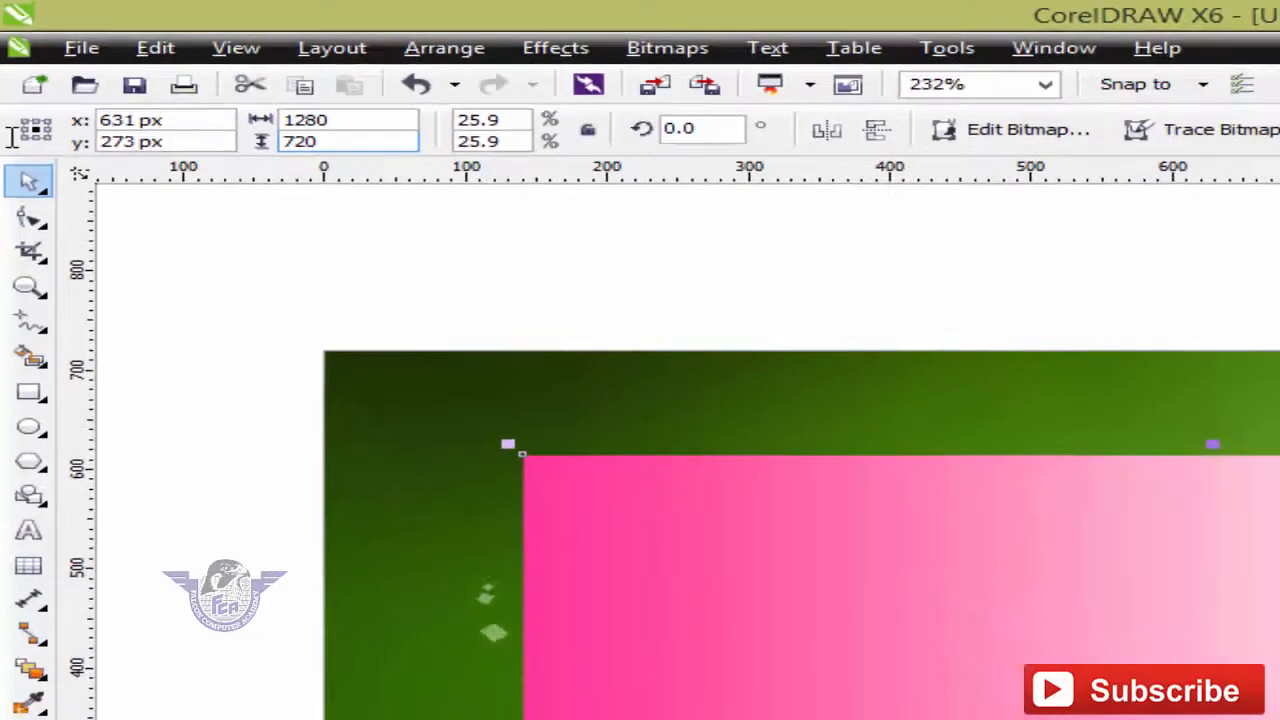
key(Return)
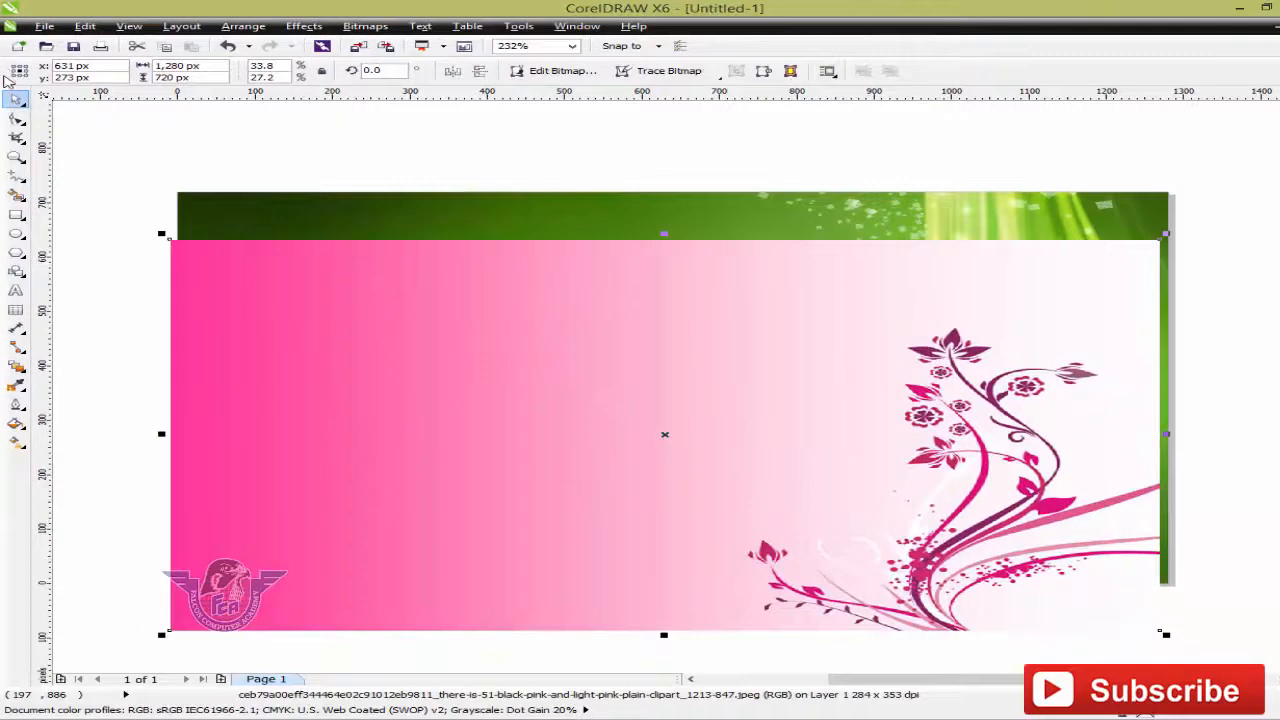
key(p)
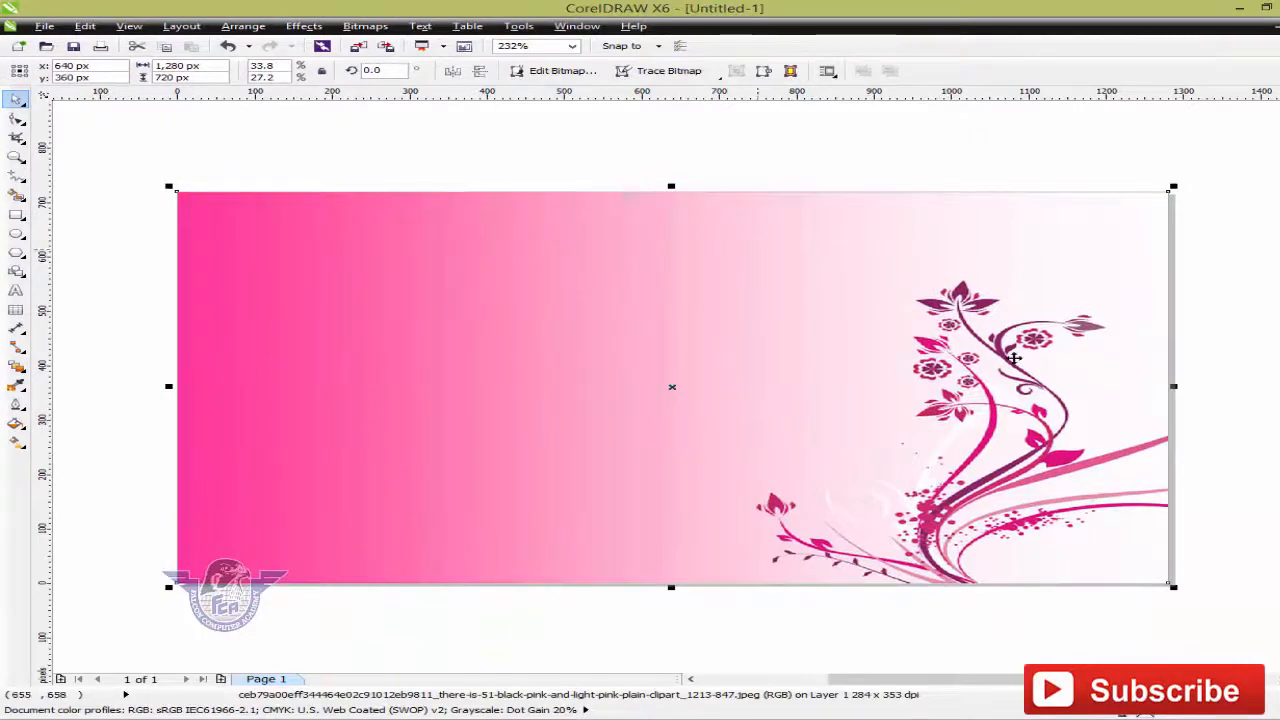
click(1225, 404)
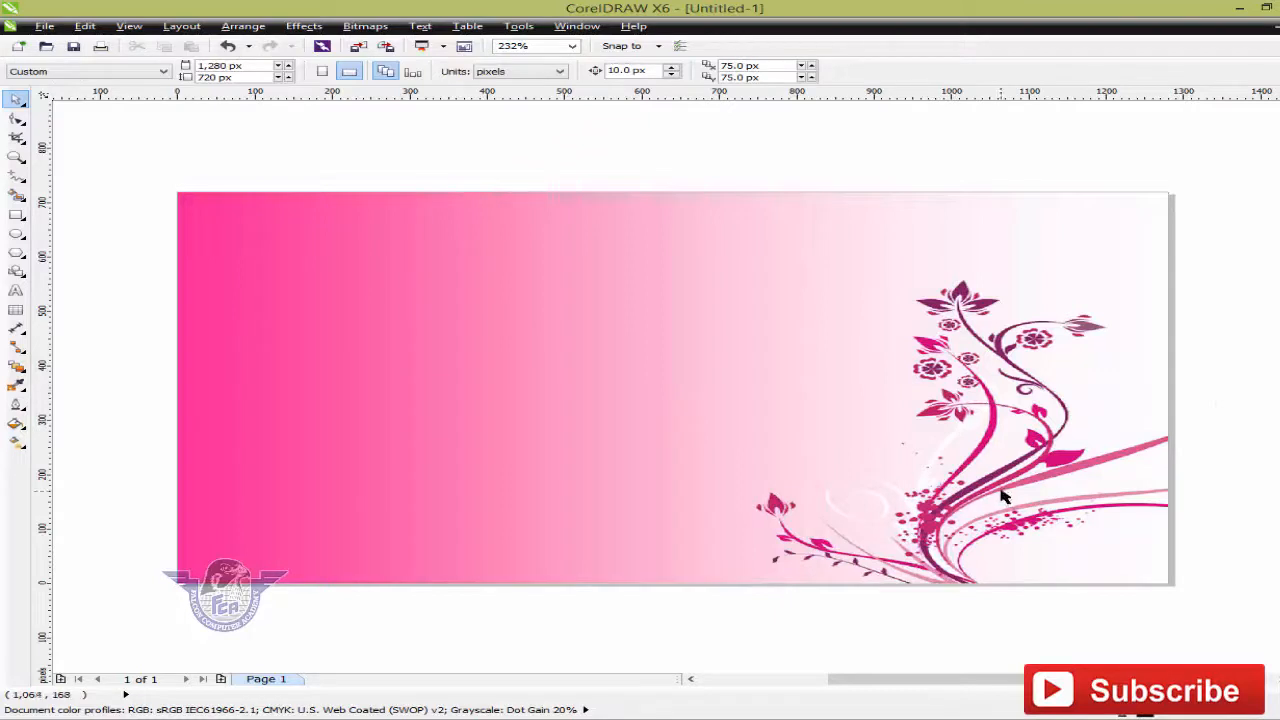
Mirror the pink floral image horizontally so its flowers lie on the opposite side of the page
click(985, 450)
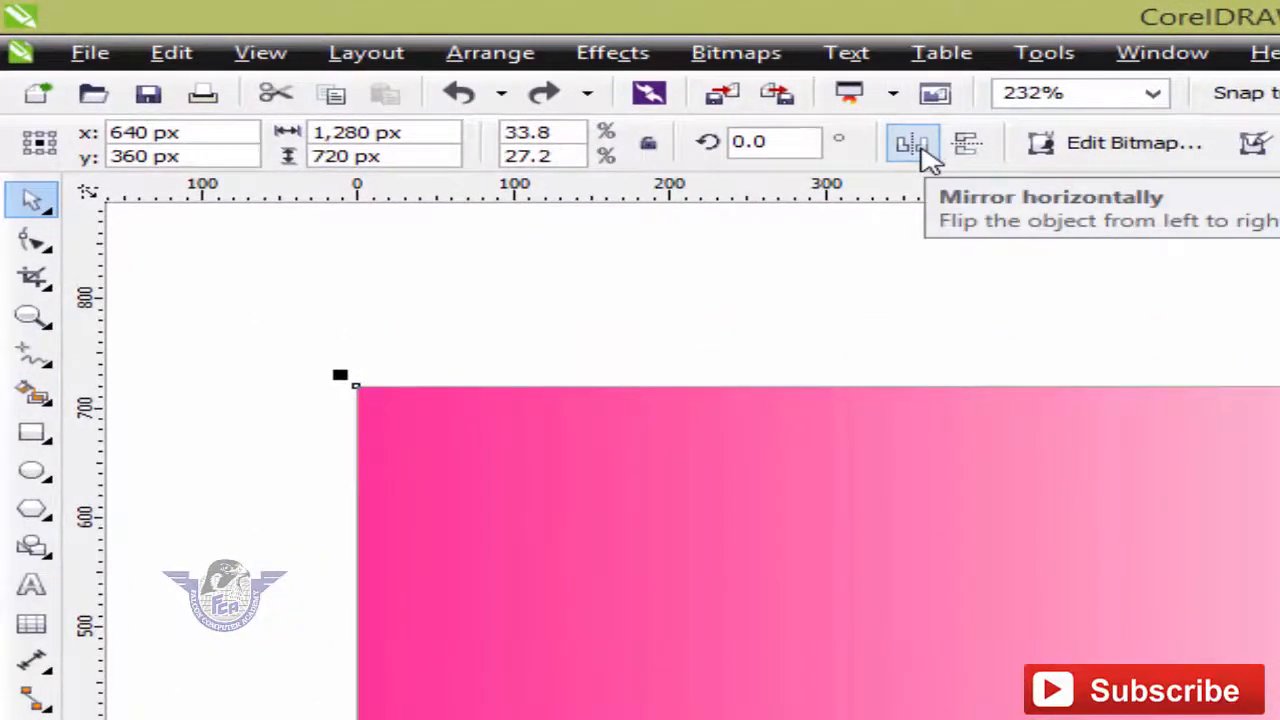
click(920, 148)
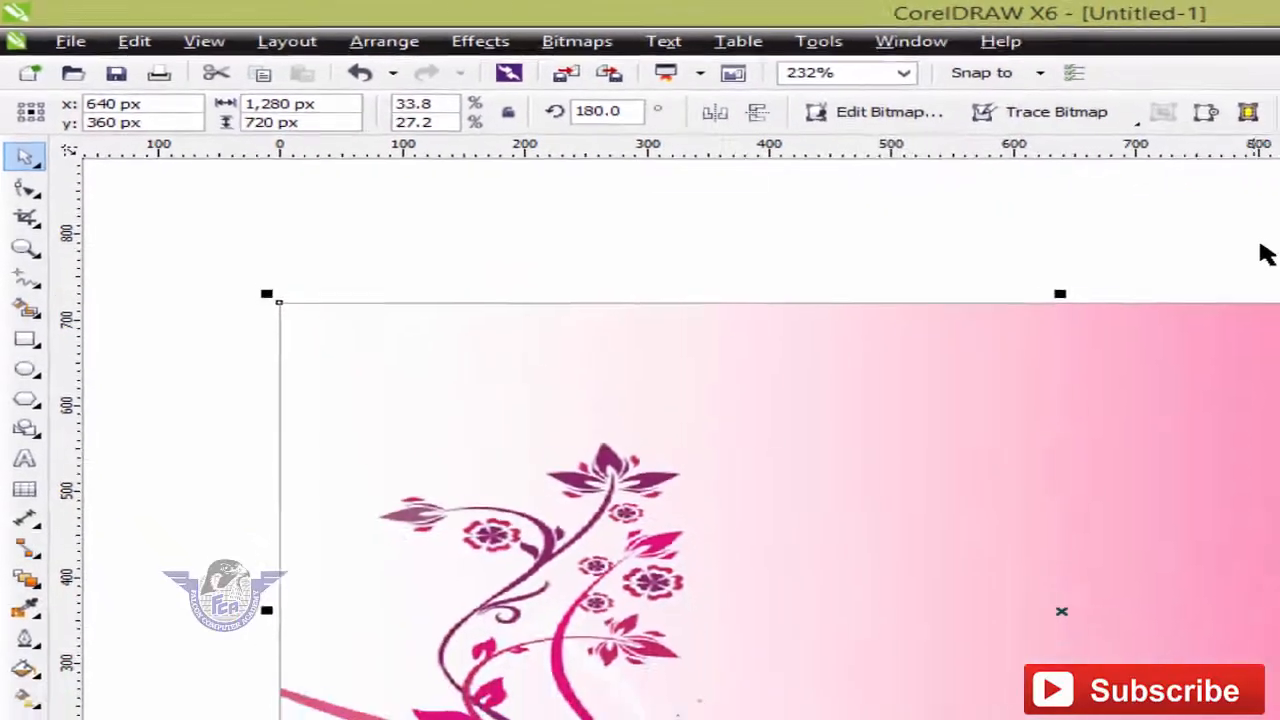
click(1262, 255)
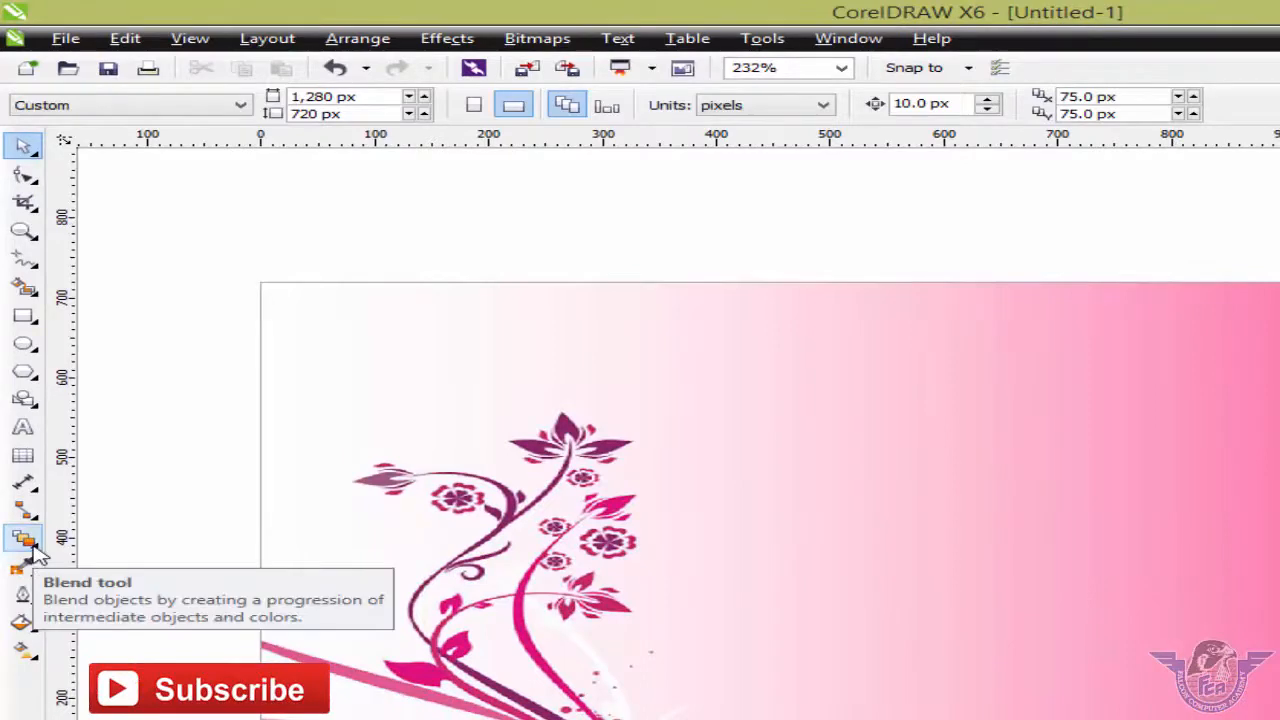
Apply a linear transparency to the pink floral image, fading rightward from about 415 px to 910 px across the page
click(33, 548)
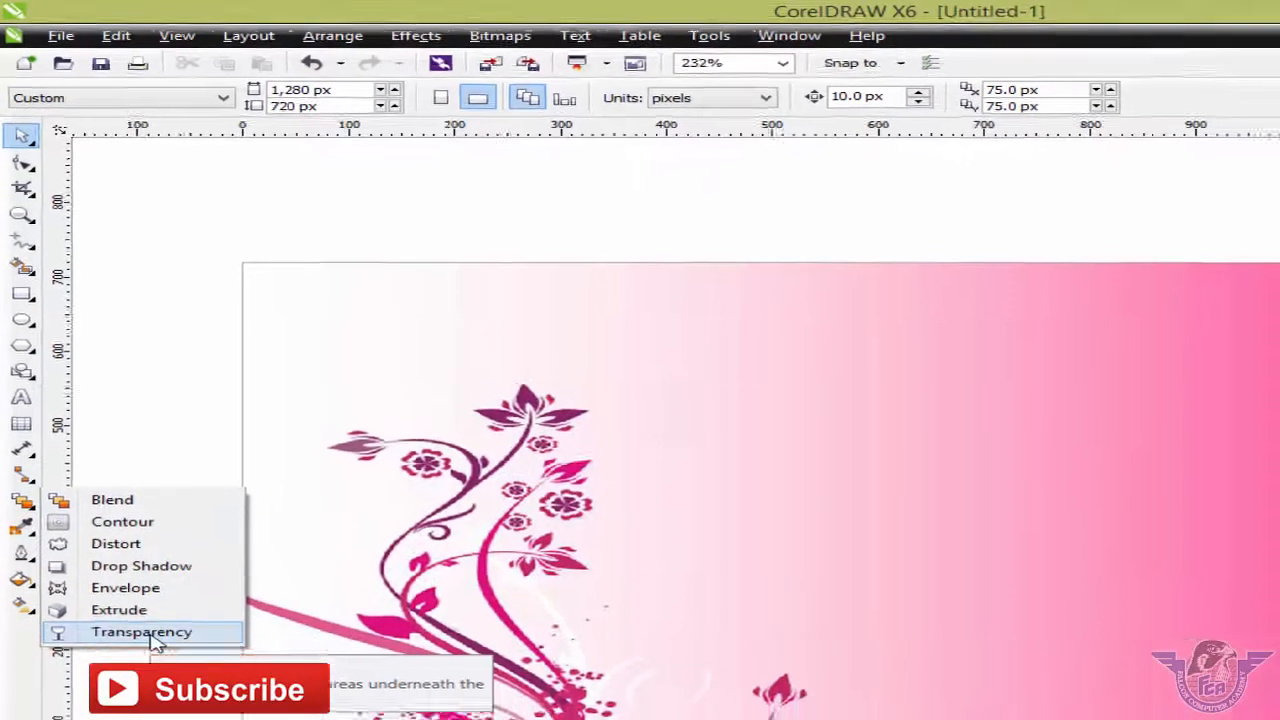
click(150, 679)
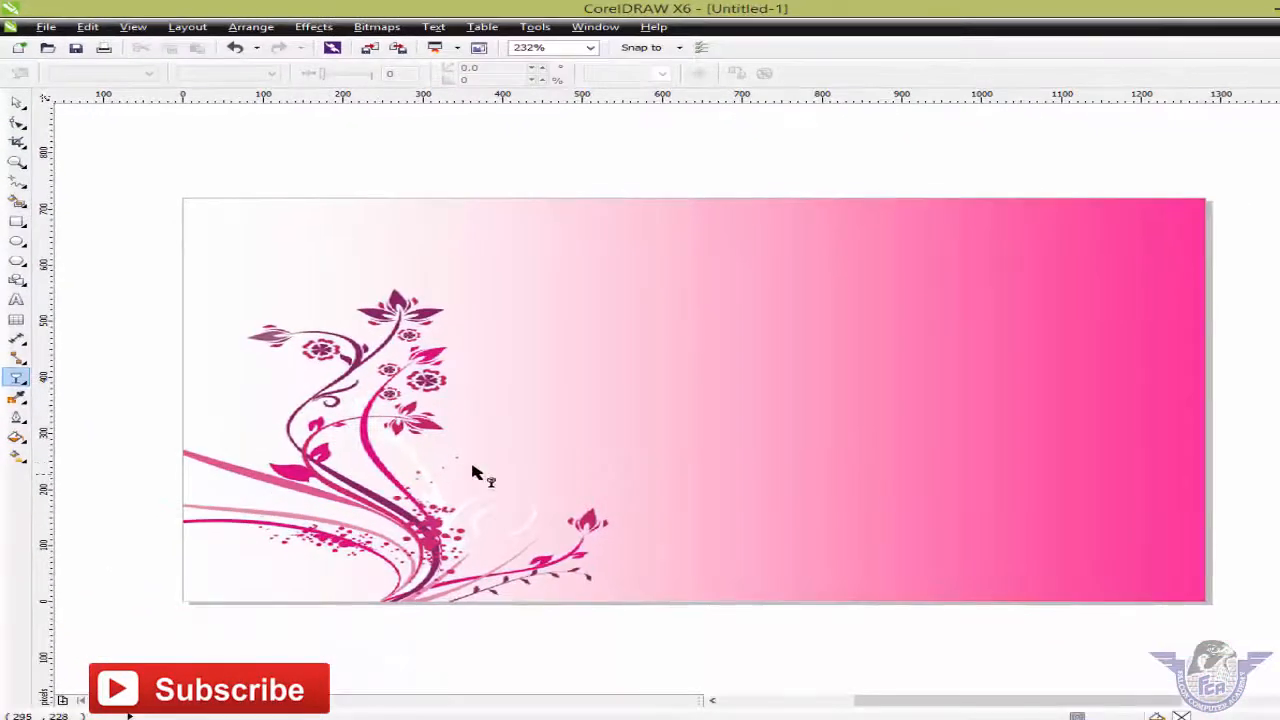
click(690, 499)
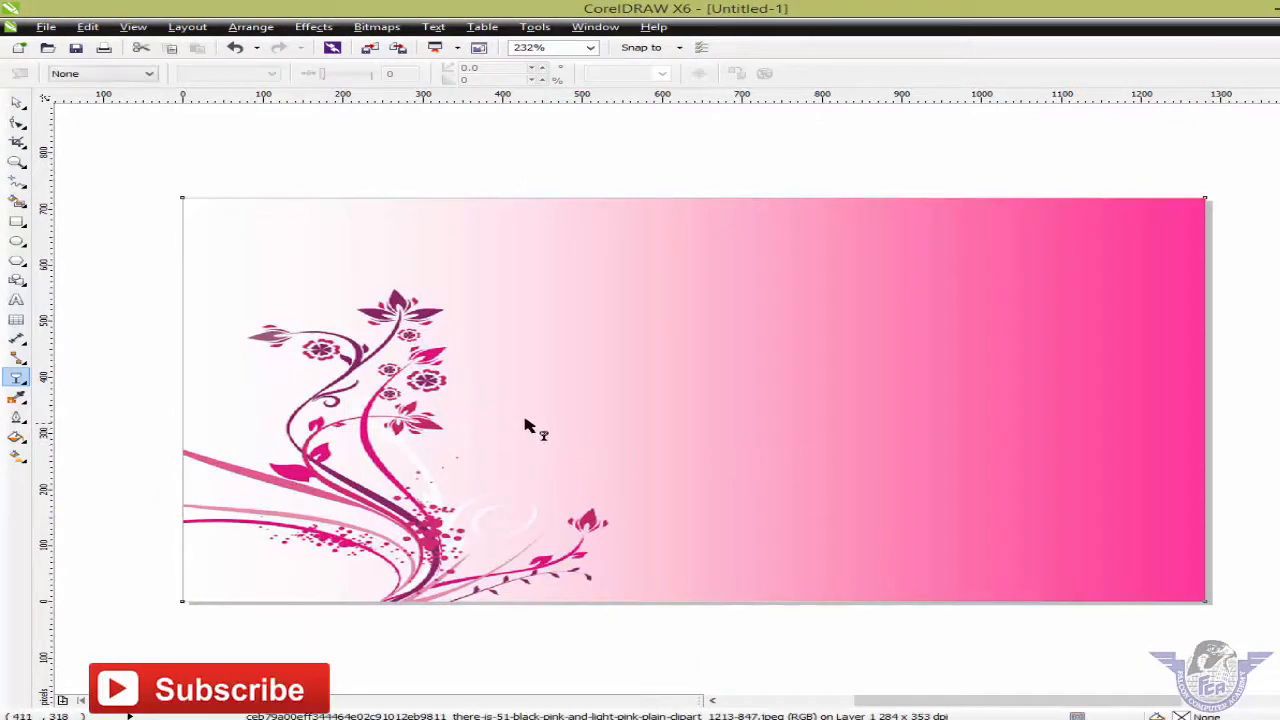
drag(515, 421, 913, 413)
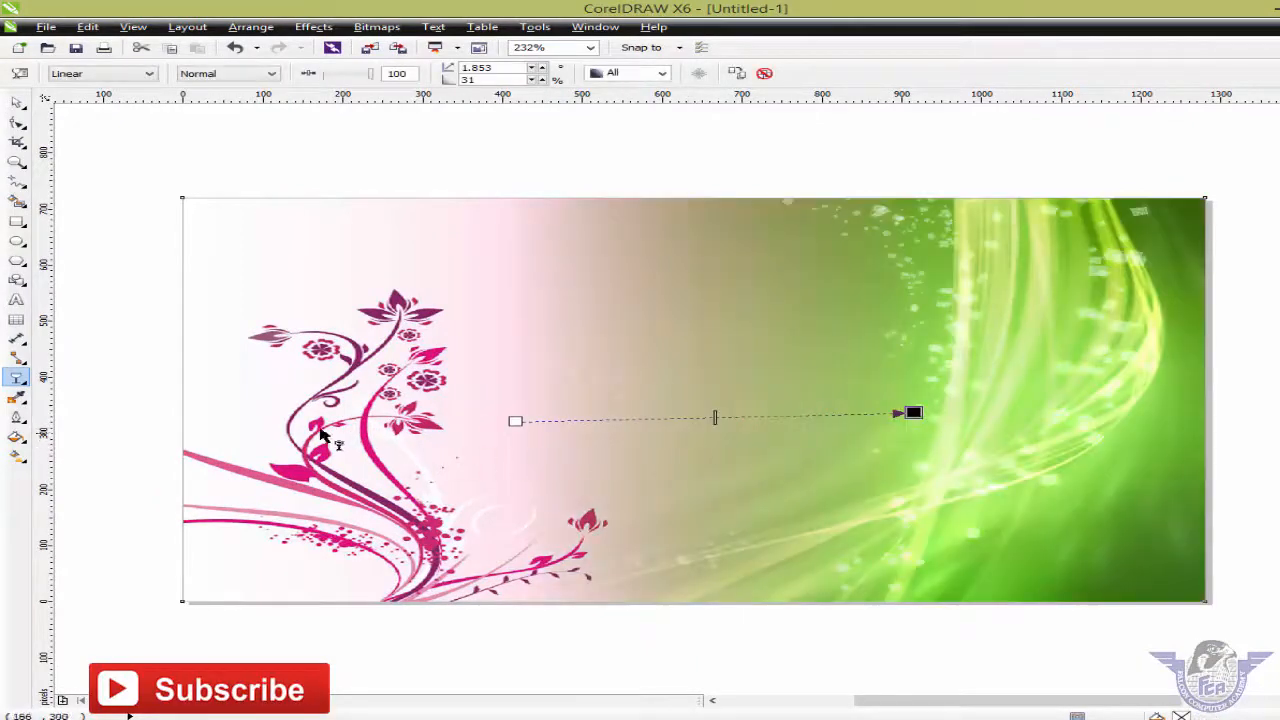
Redraw the pink image's linear transparency so it fades rightward from about 260 px to 1080 px across the page
drag(313, 432, 900, 447)
drag(537, 380, 917, 380)
drag(514, 462, 1050, 442)
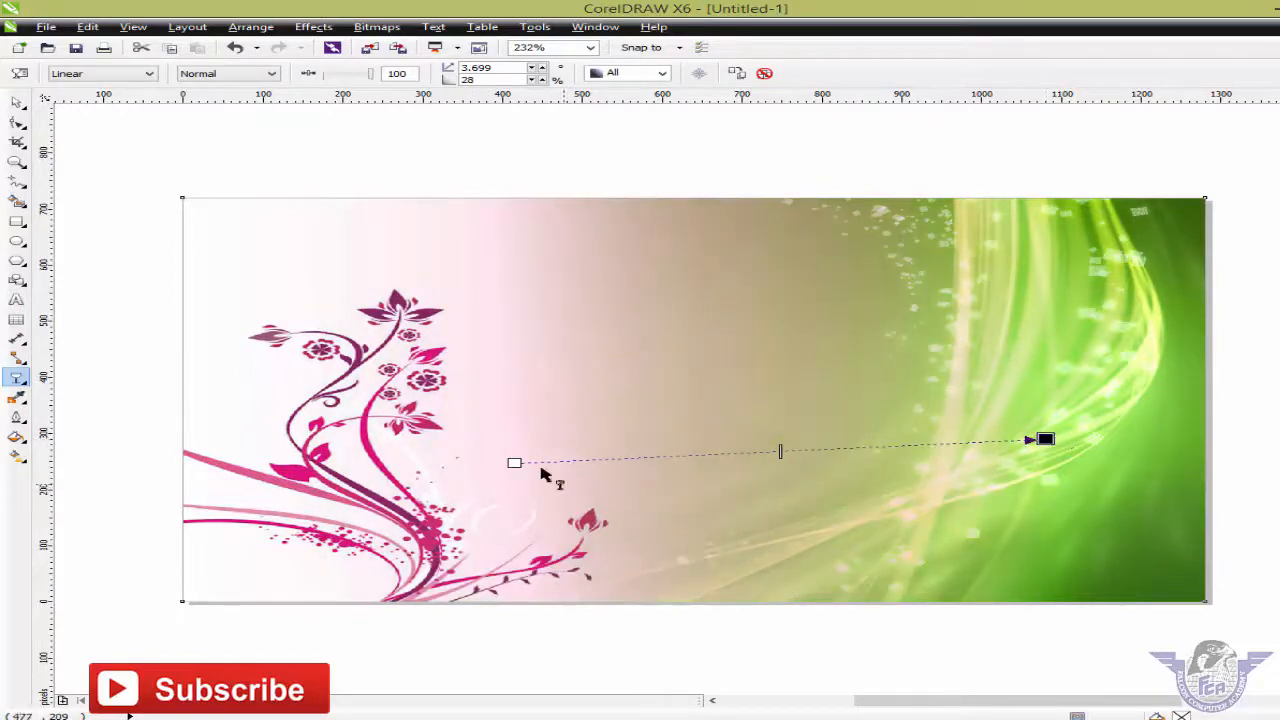
drag(516, 462, 393, 463)
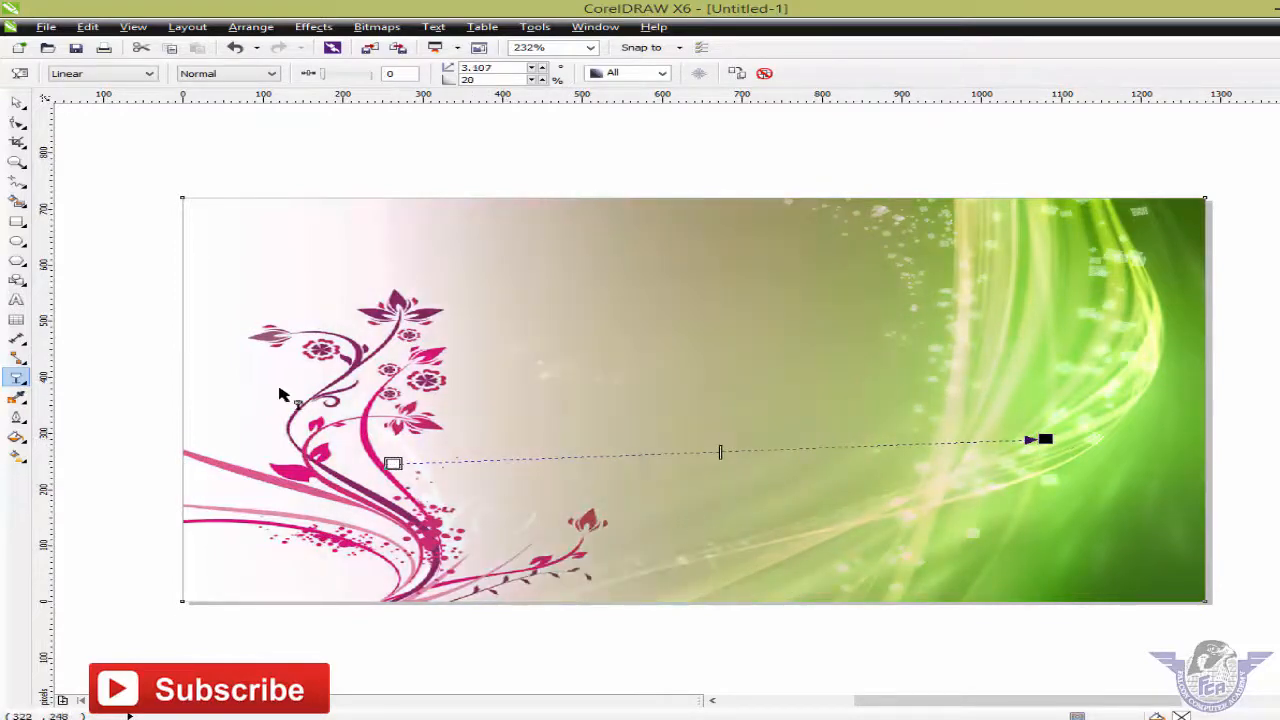
click(22, 102)
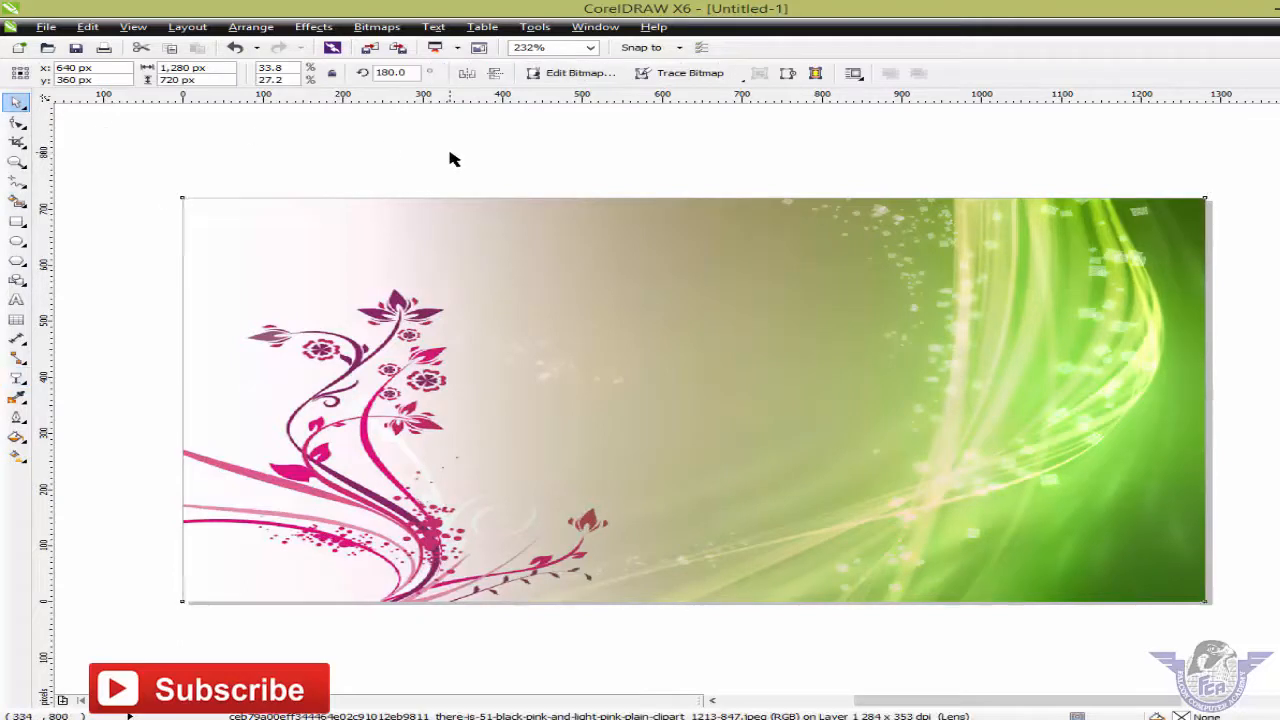
click(452, 160)
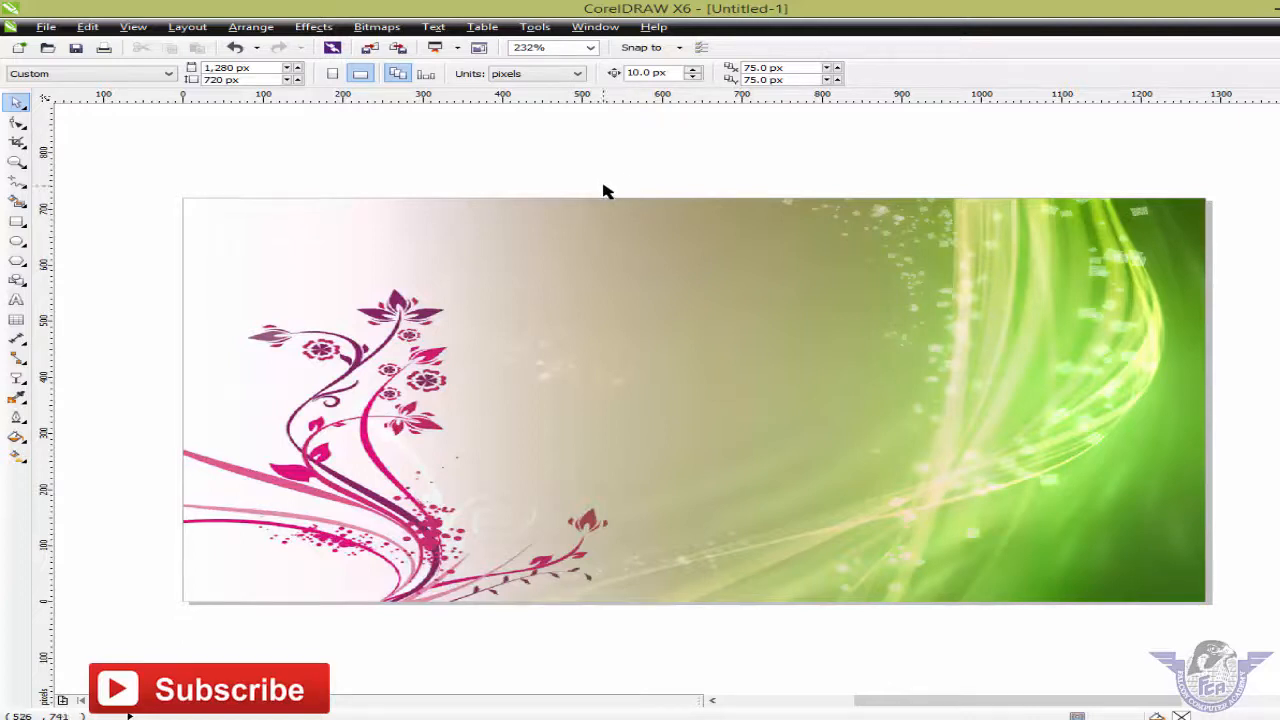
Delete the pink floral image and the green background image from the page
click(656, 408)
key(Delete)
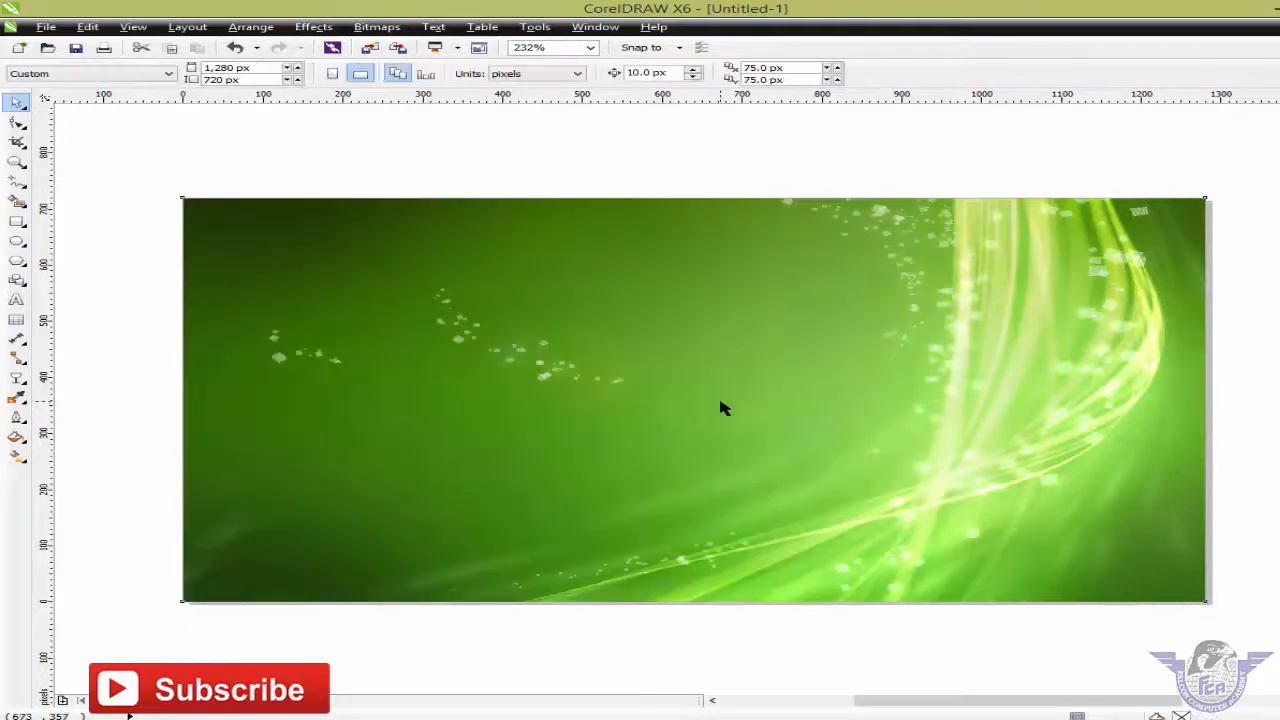
click(720, 408)
key(Delete)
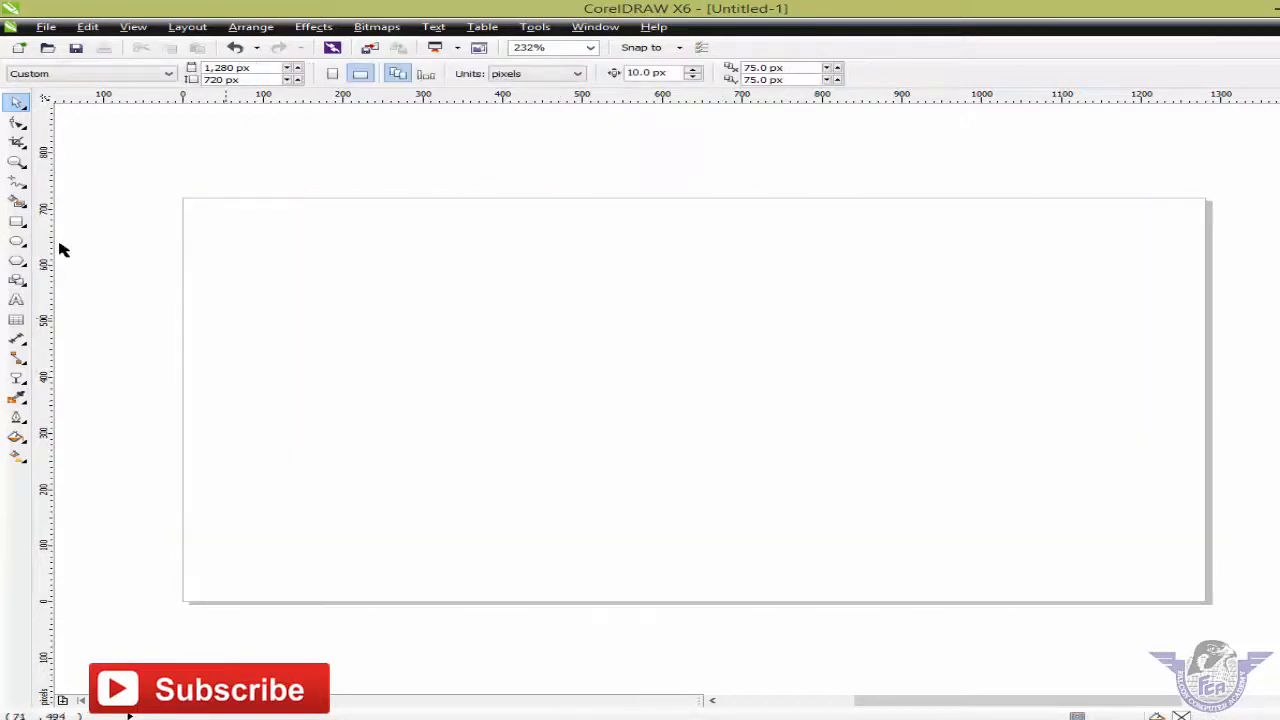
Create a page-sized 1280 × 720 px rectangle and fill it with cyan
double_click(20, 224)
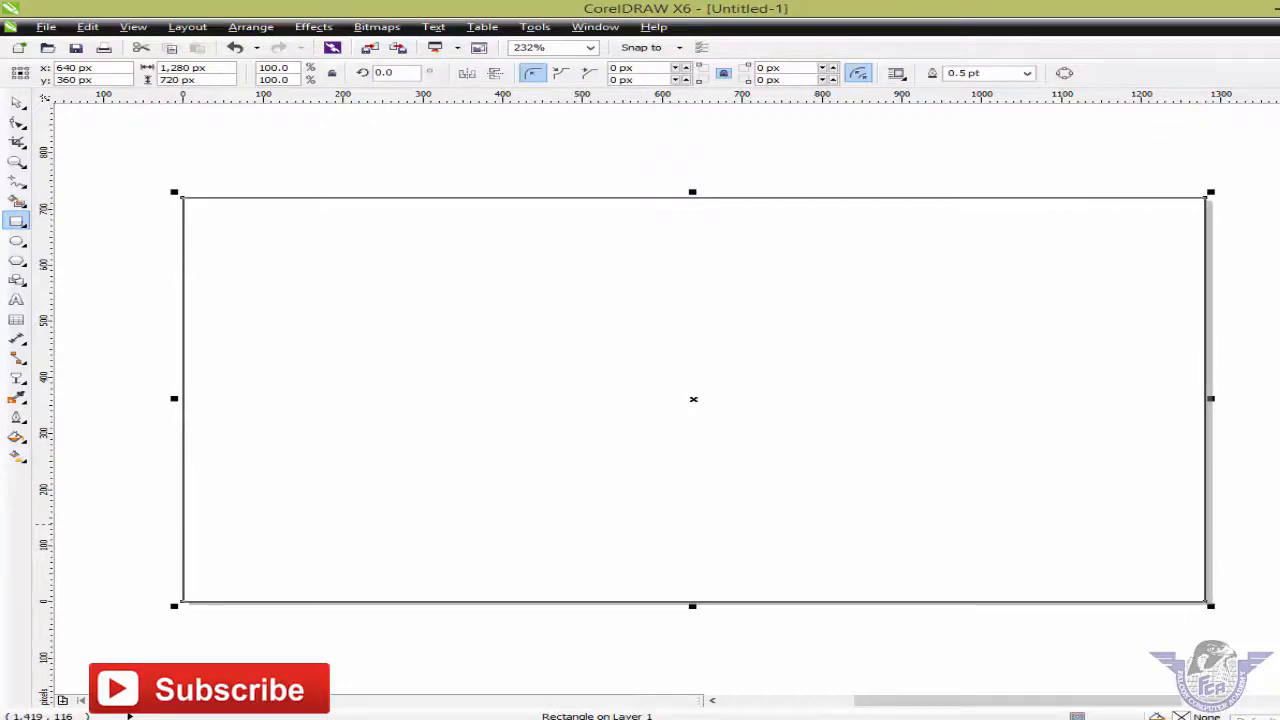
click(1140, 331)
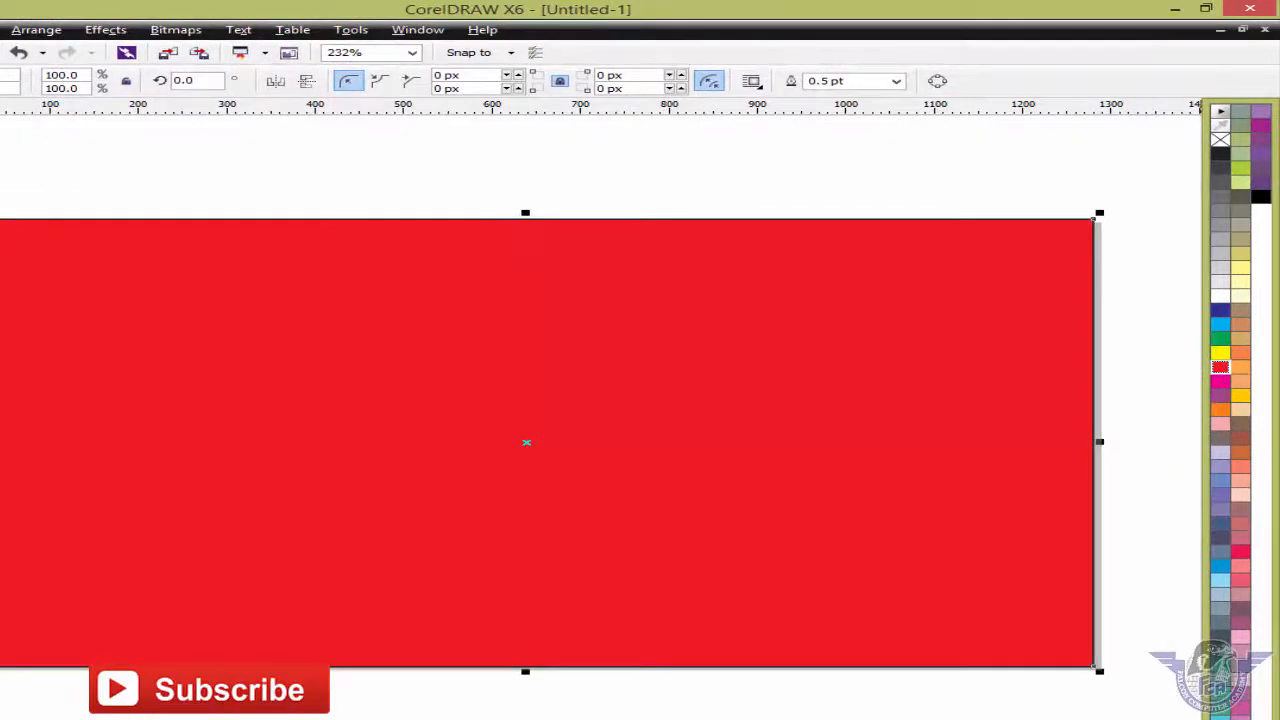
click(1220, 324)
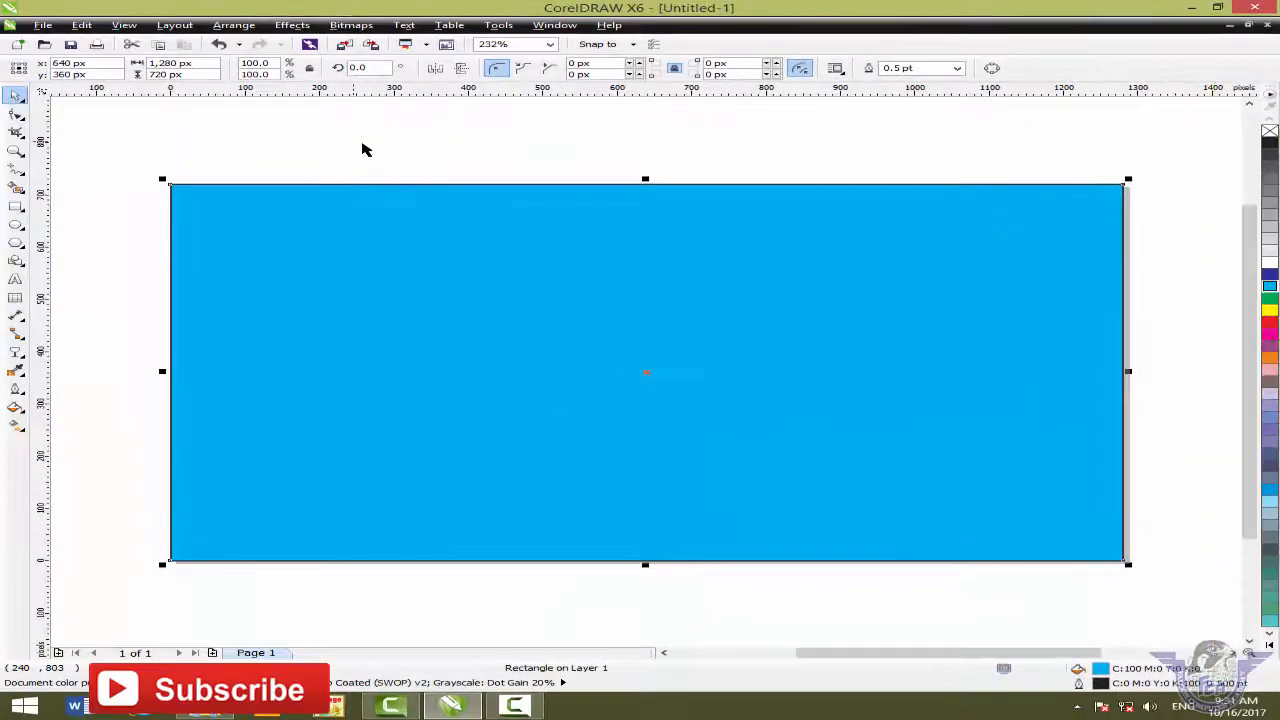
click(365, 149)
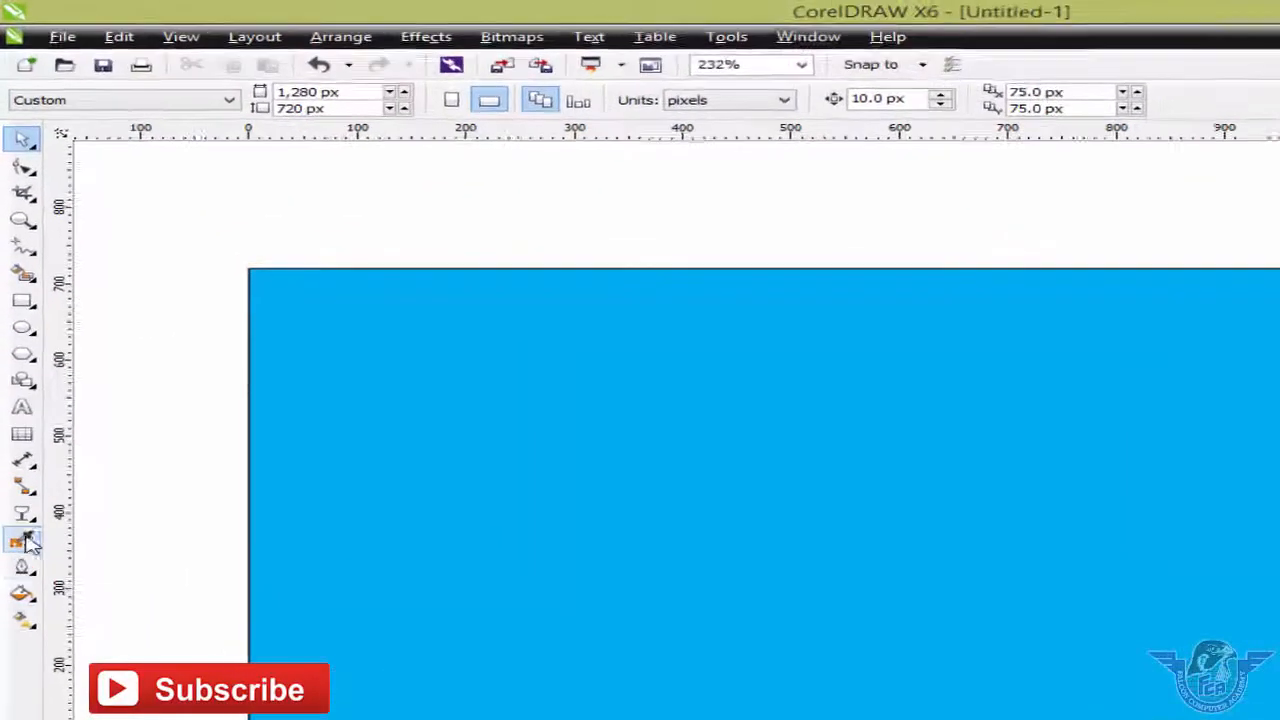
Add the artistic text FALCON on the cyan rectangle
click(22, 407)
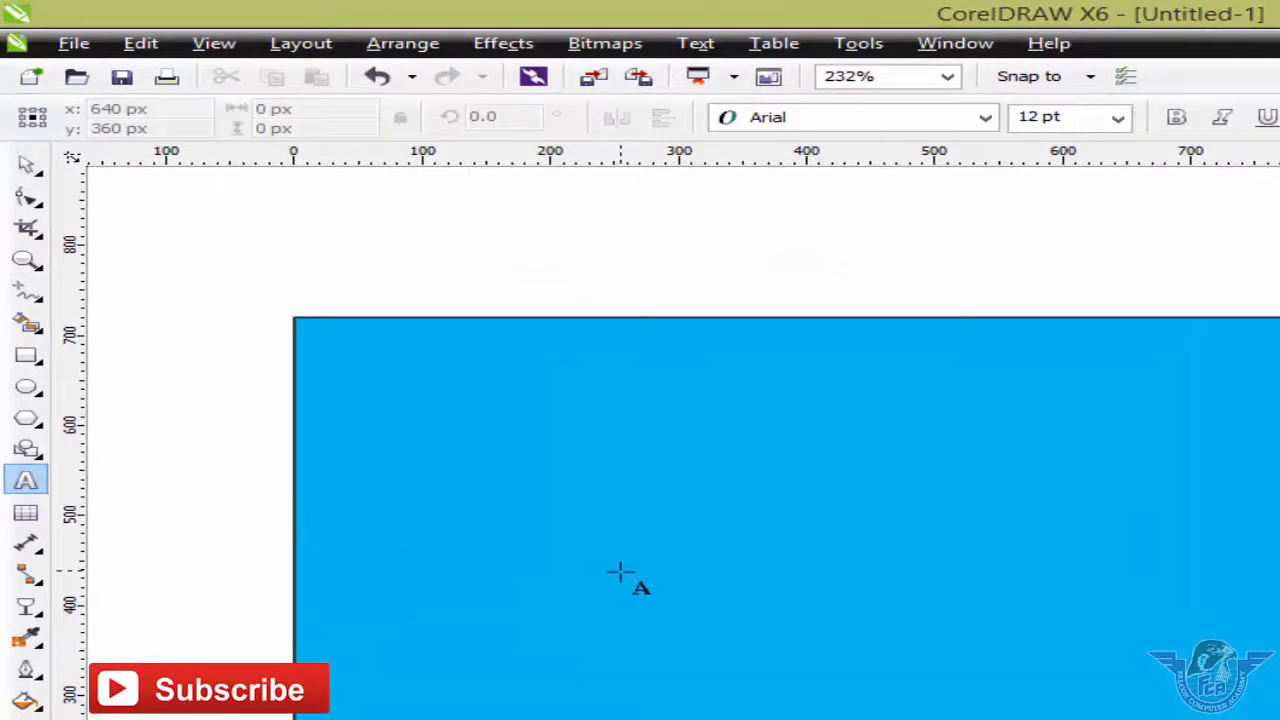
click(525, 491)
text(f)
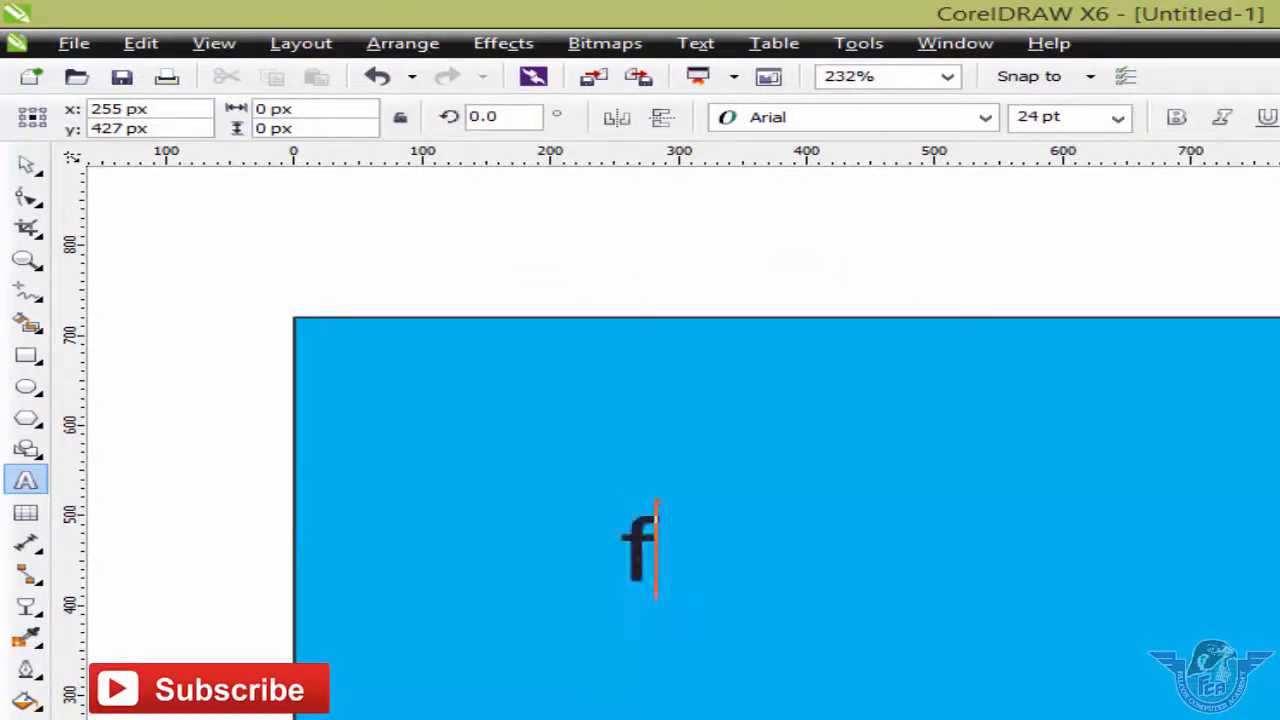
key(BackSpace)
text(FALCON)
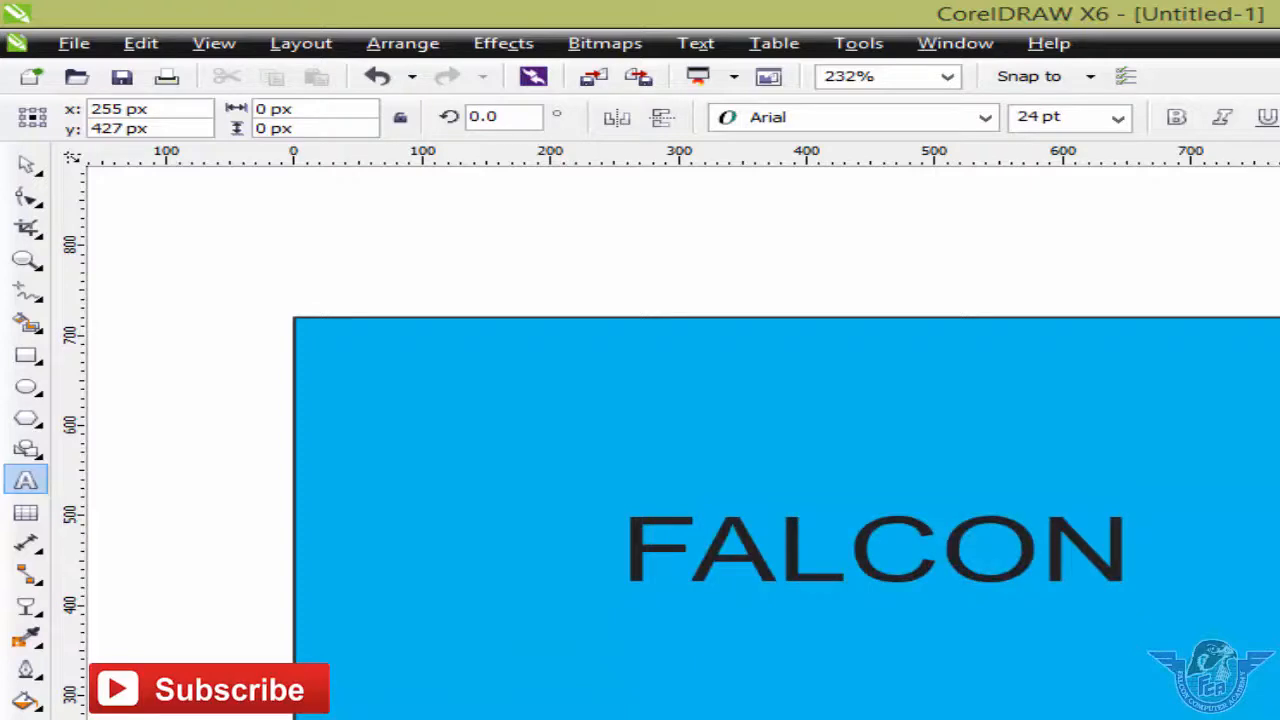
key(Escape)
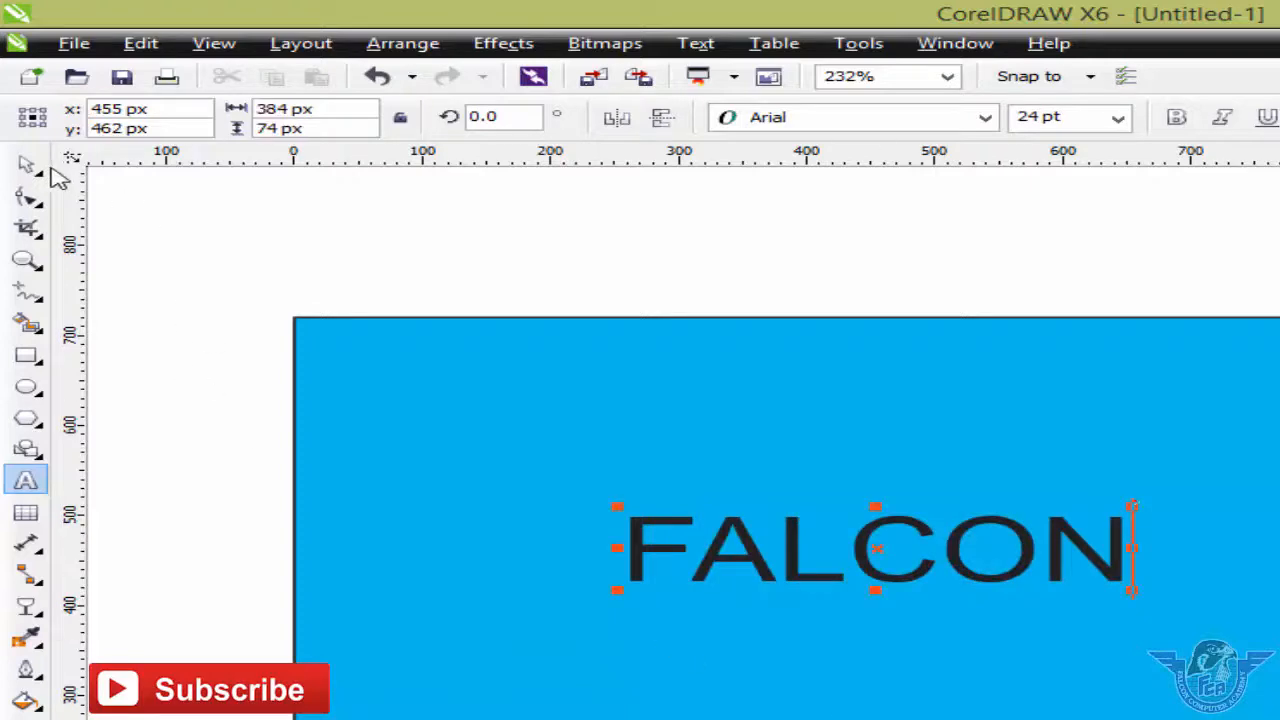
Enlarge the FALCON text to about 913 × 176 px and center it on the page
click(40, 168)
drag(1128, 592, 1279, 684)
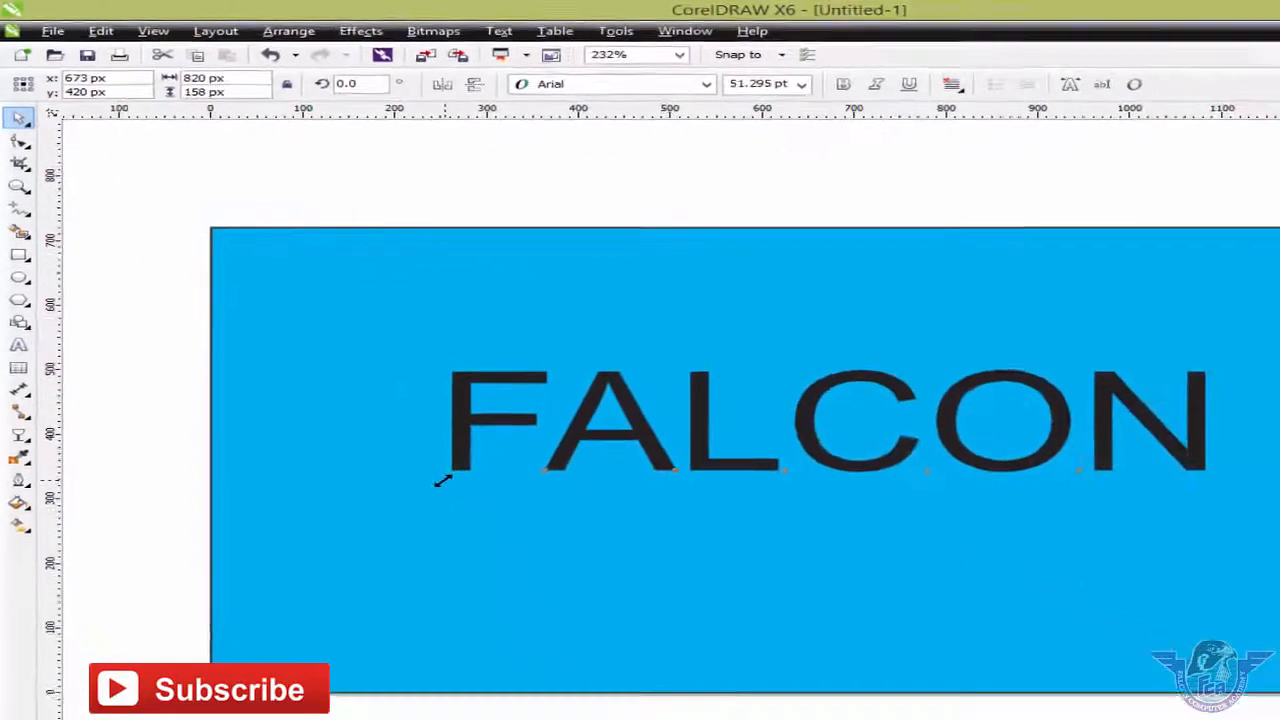
drag(443, 480, 373, 536)
key(p)
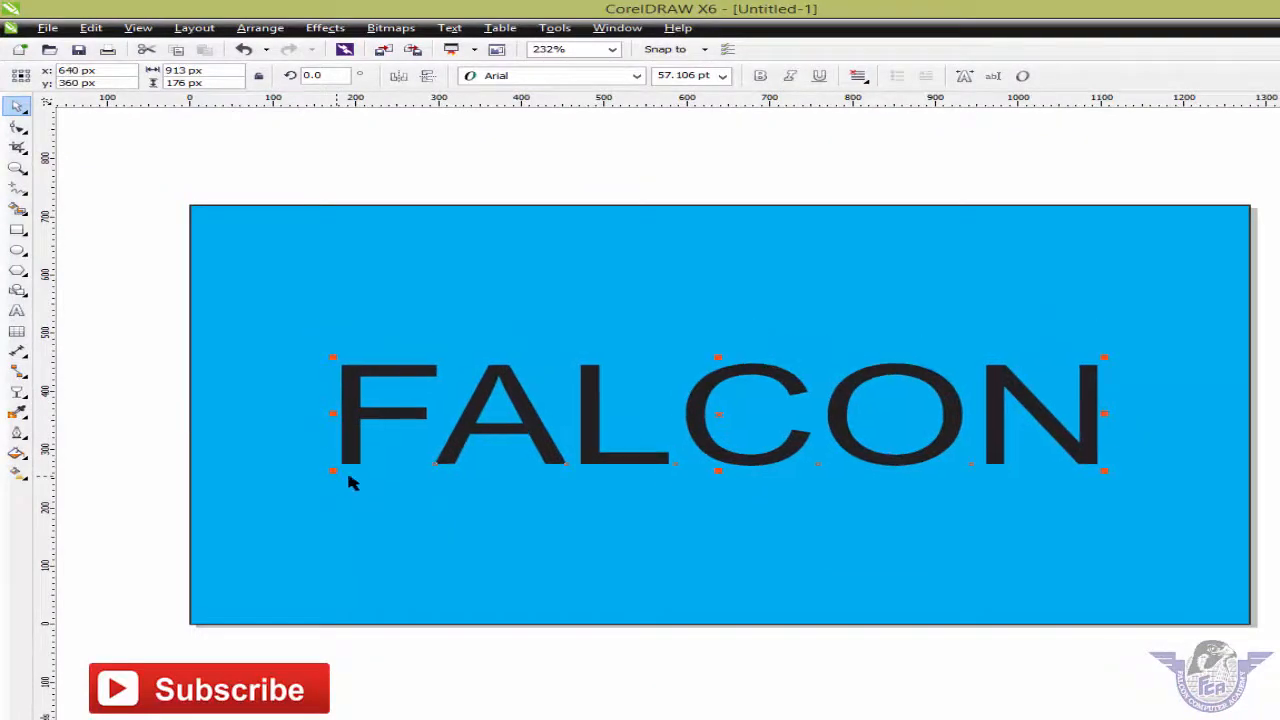
Set the FALCON text in the Attari Sulus font, center it on the page again and fill it with white
click(596, 77)
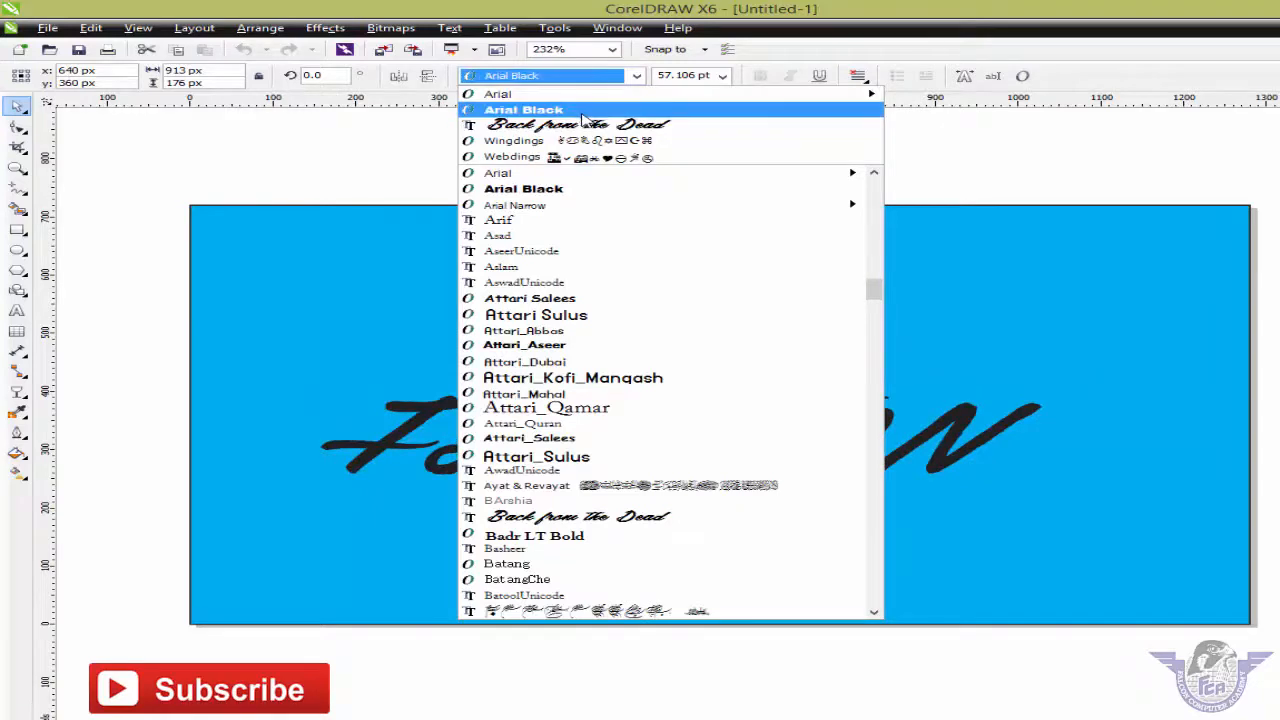
click(586, 318)
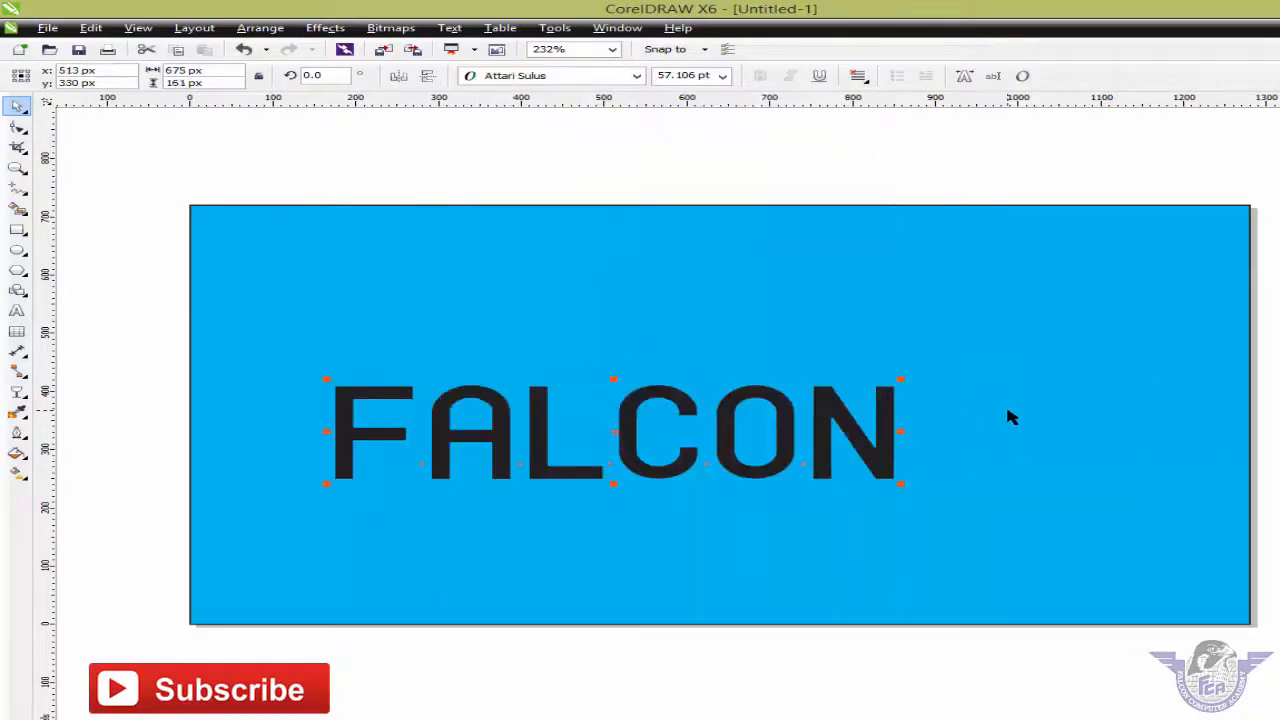
key(p)
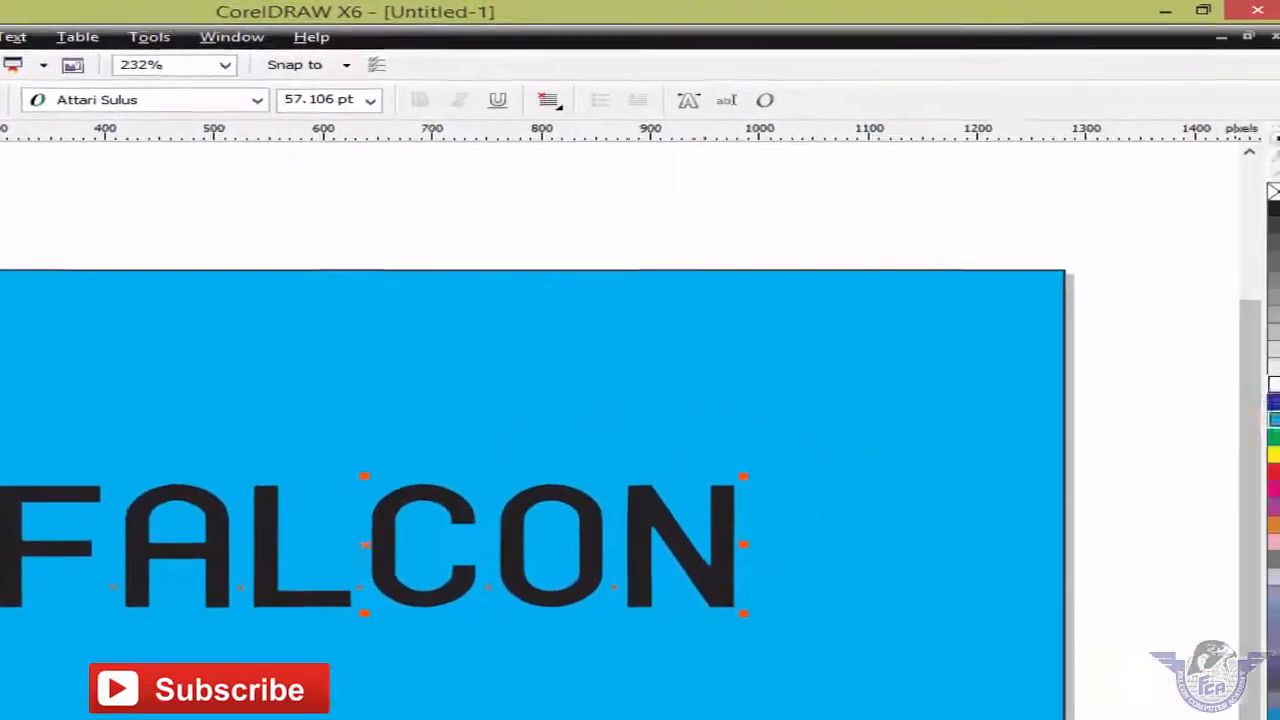
click(1261, 276)
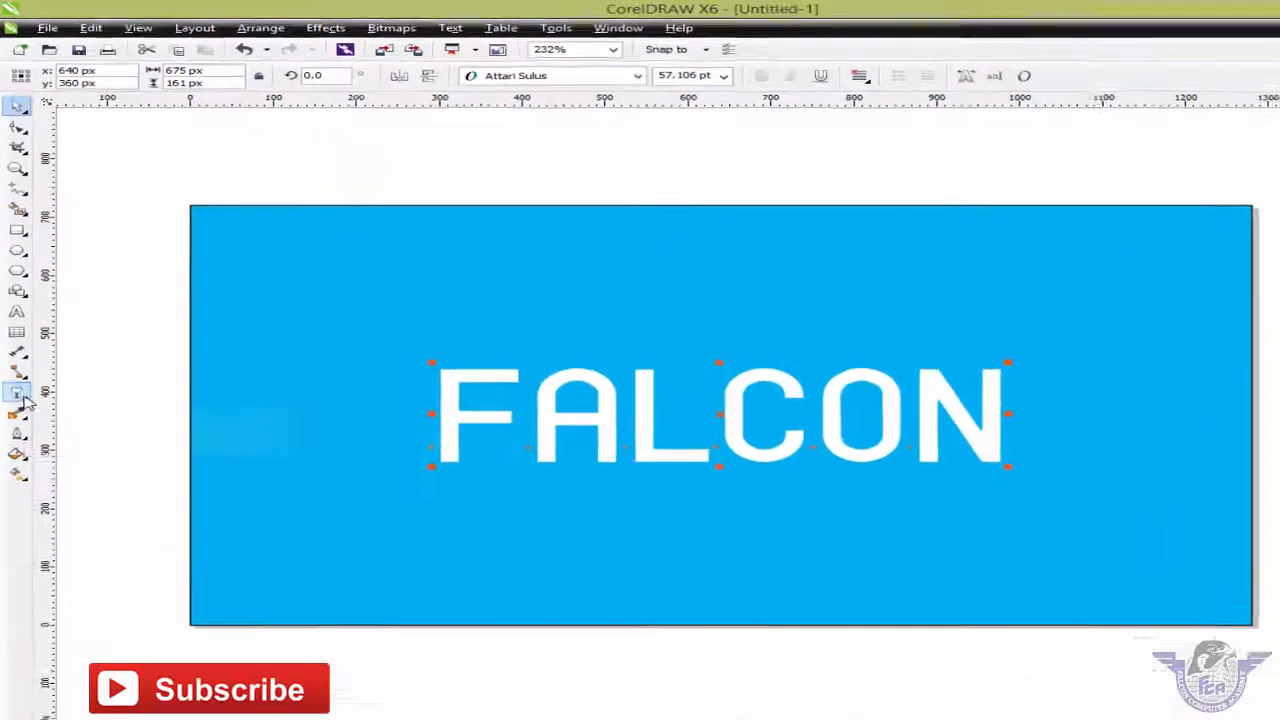
Apply a Uniform transparency to the FALCON text and adjust its amount to 56
click(15, 351)
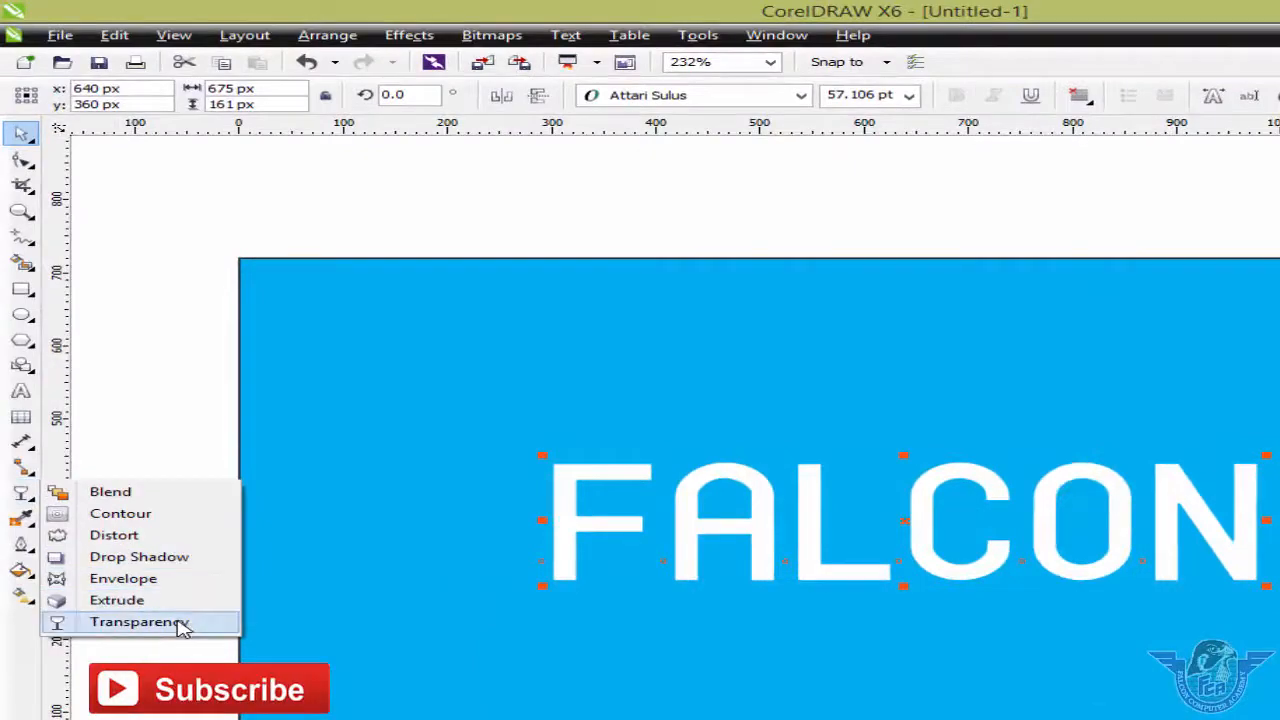
click(177, 622)
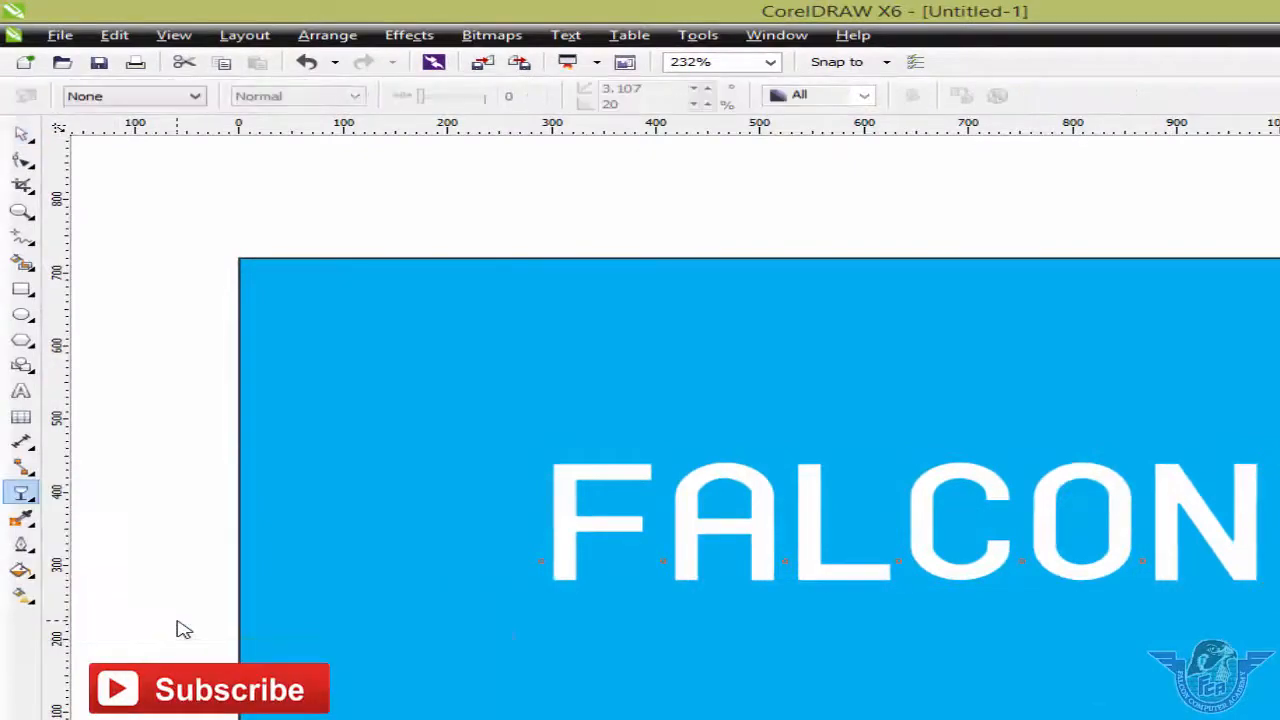
click(113, 99)
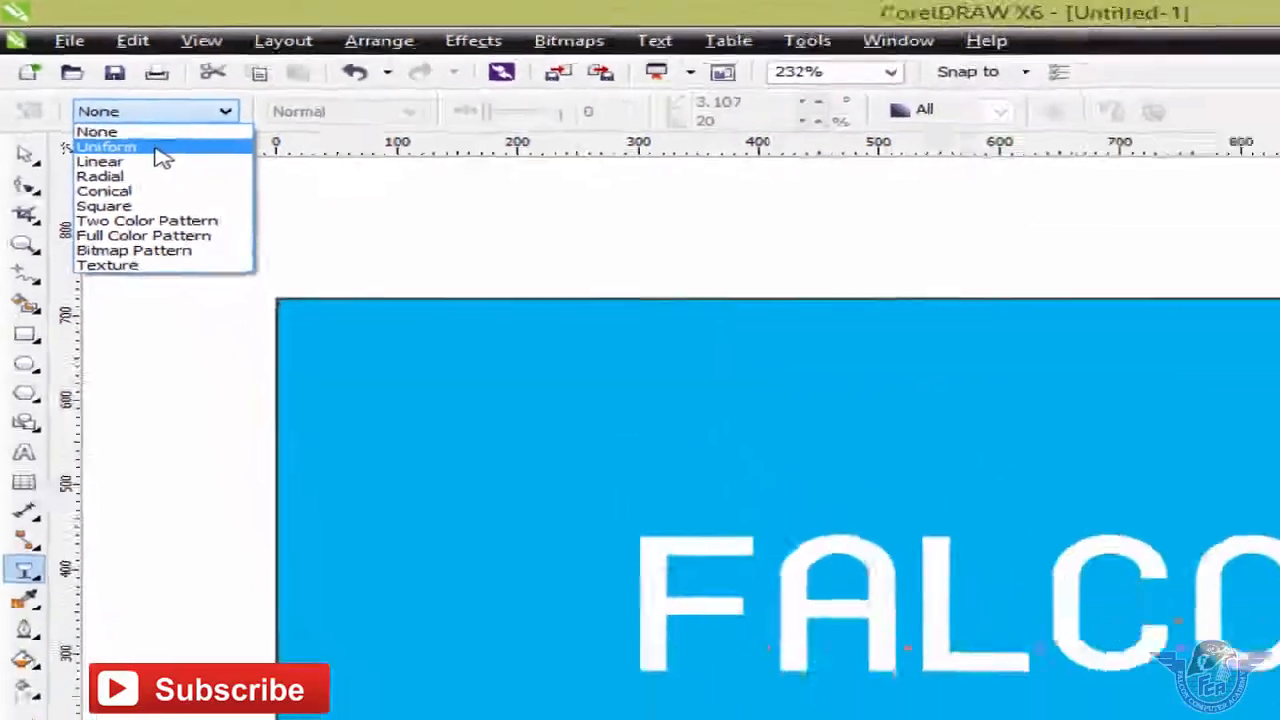
click(170, 236)
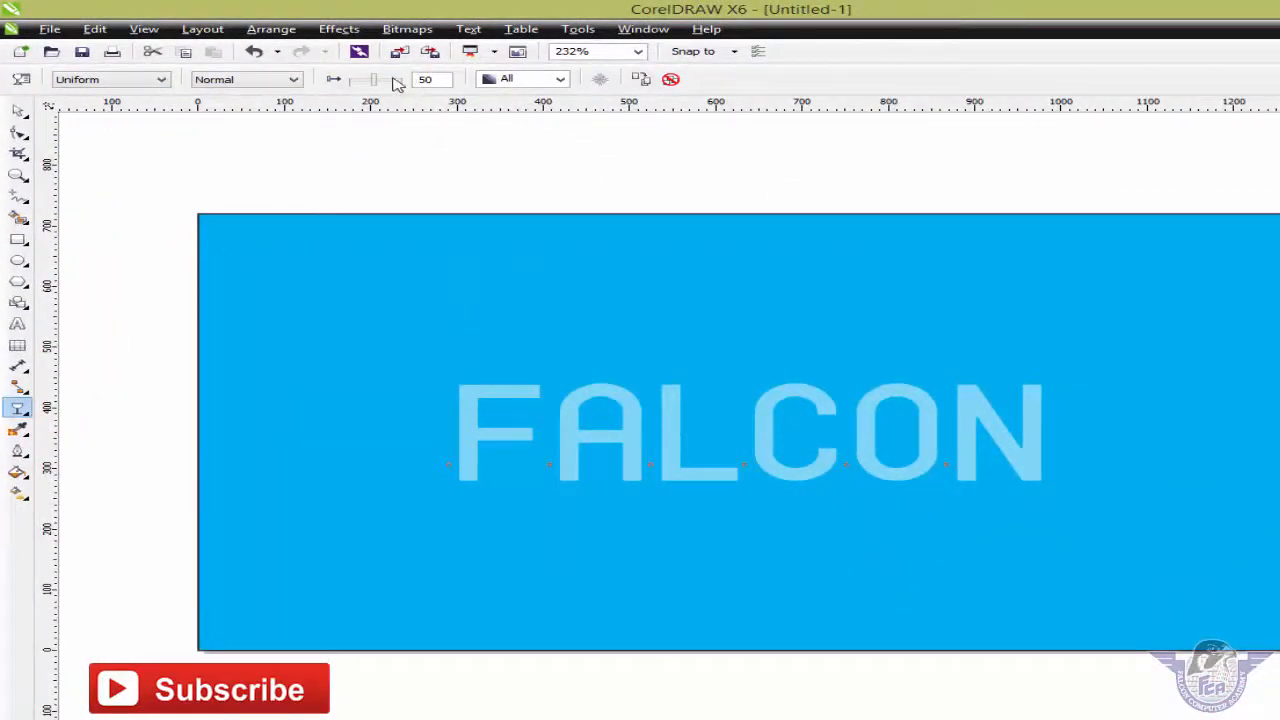
drag(380, 90, 417, 91)
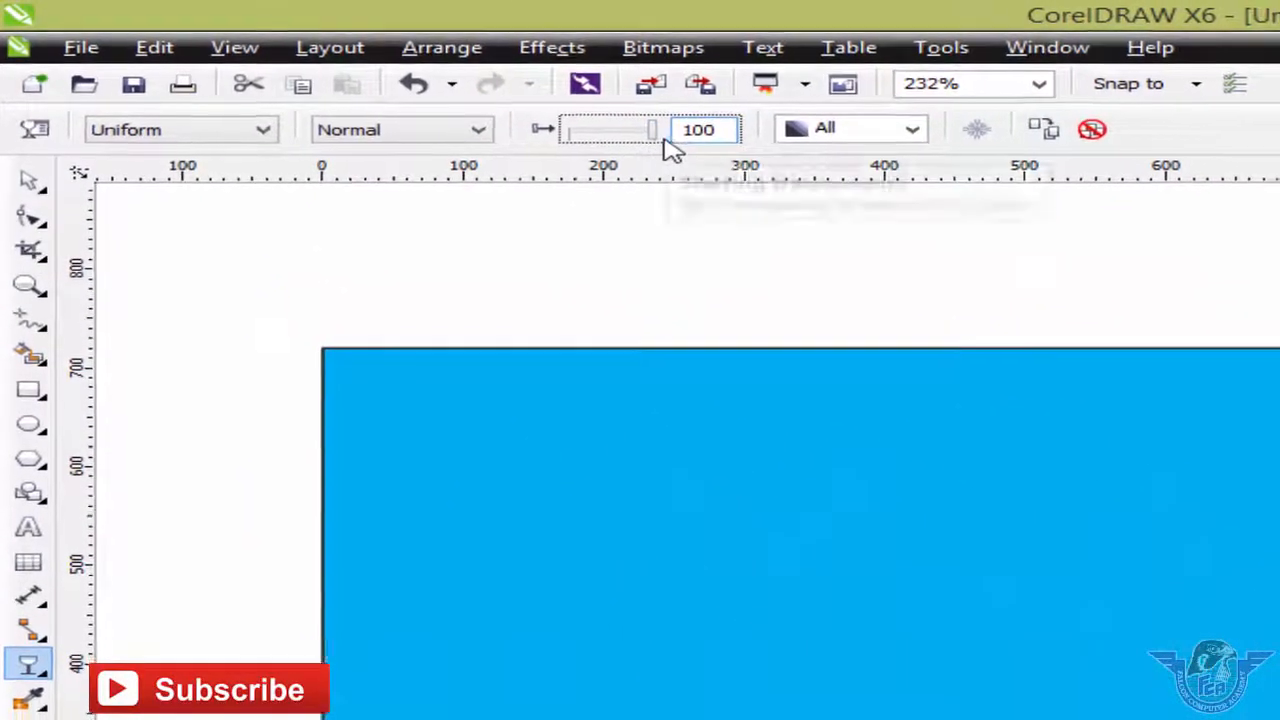
drag(651, 133, 596, 135)
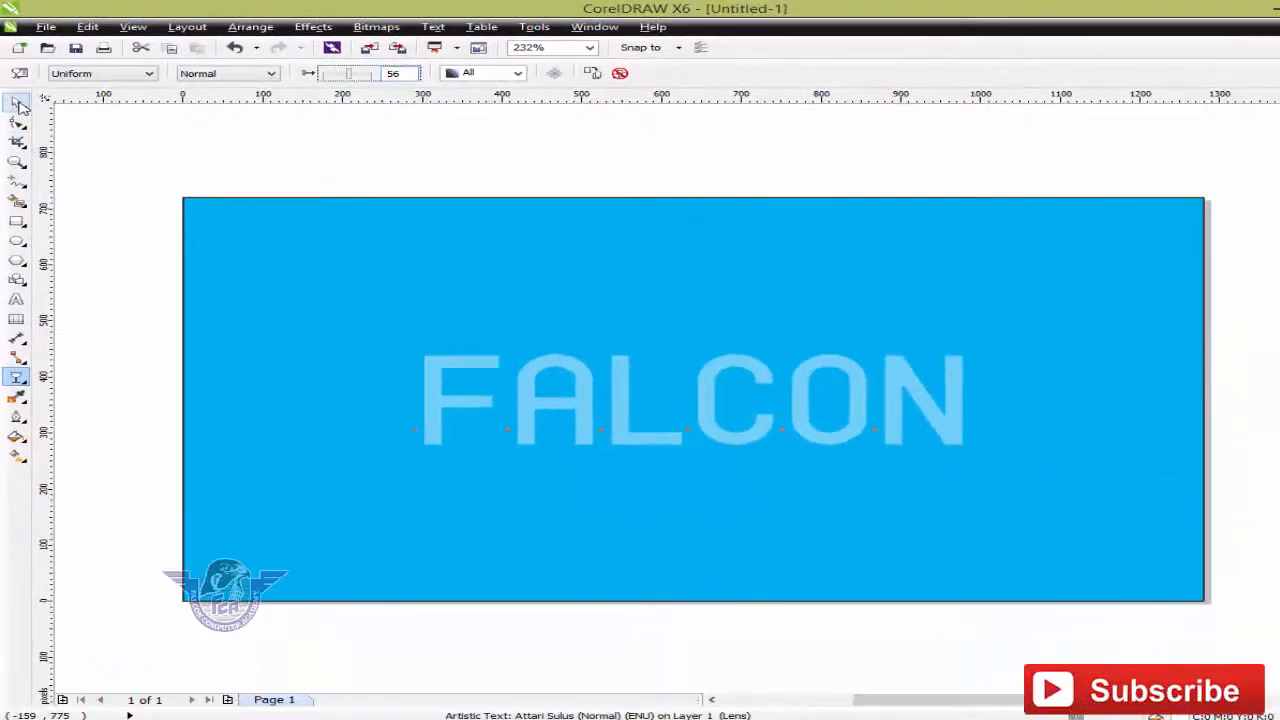
Delete the FALCON text from the cyan rectangle
click(19, 104)
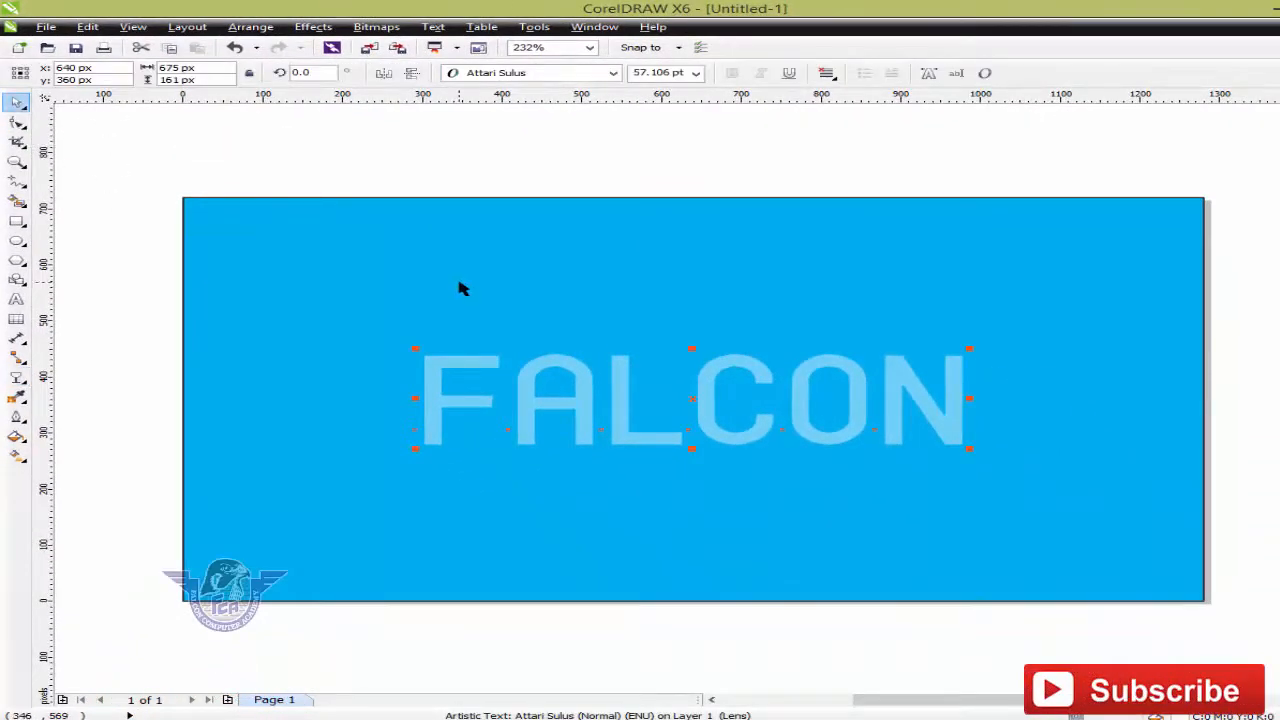
key(Delete)
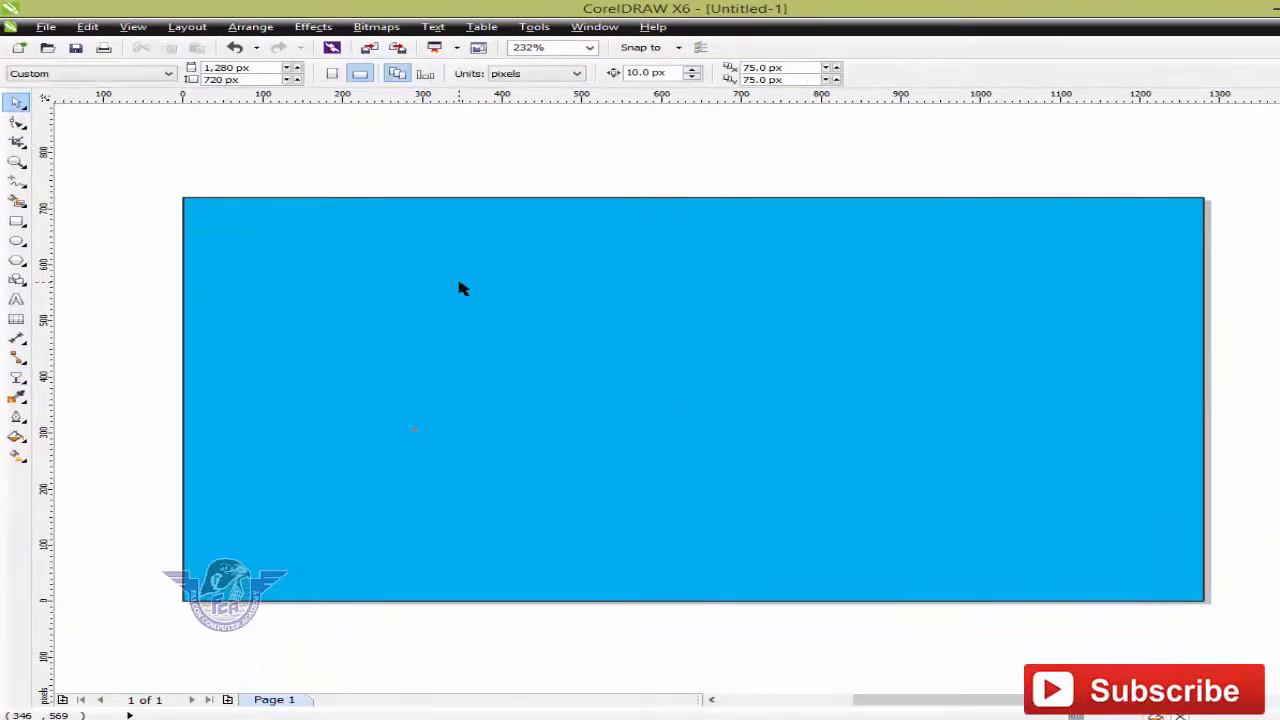
Start an image import and browse to the unnamed folder on drive DISK2_VOL3 (E:)
right_click(357, 145)
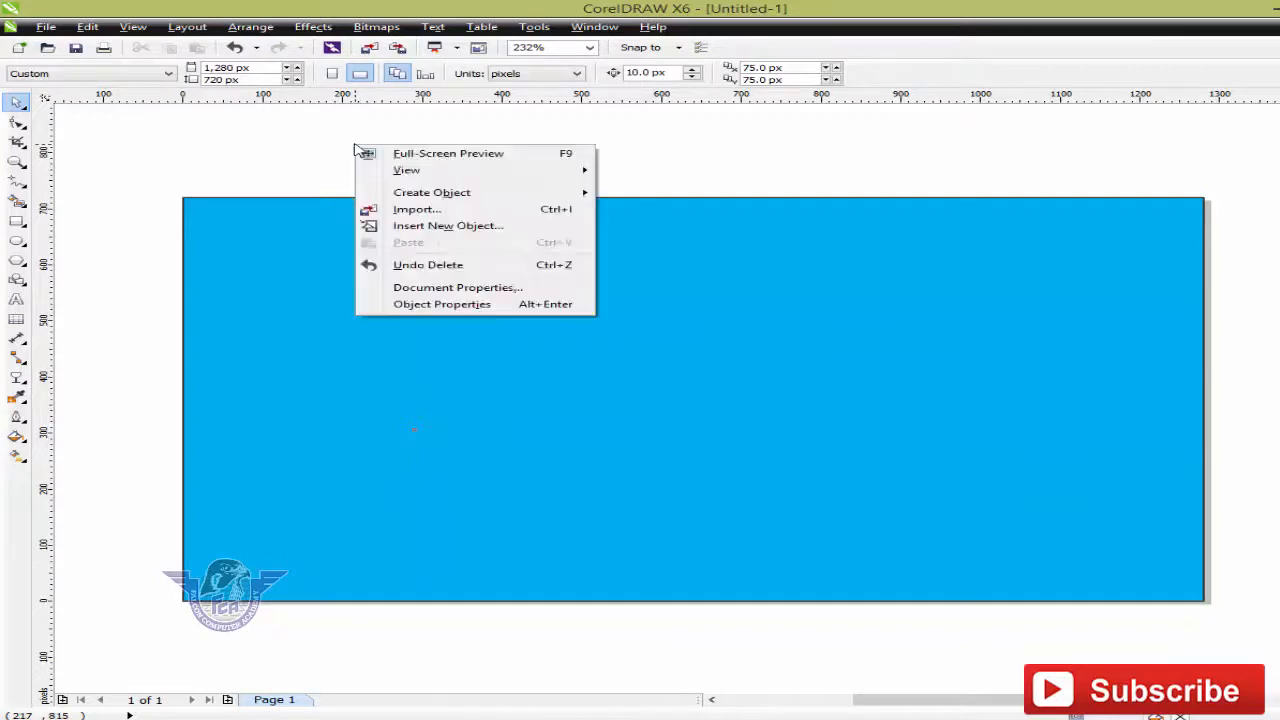
click(418, 207)
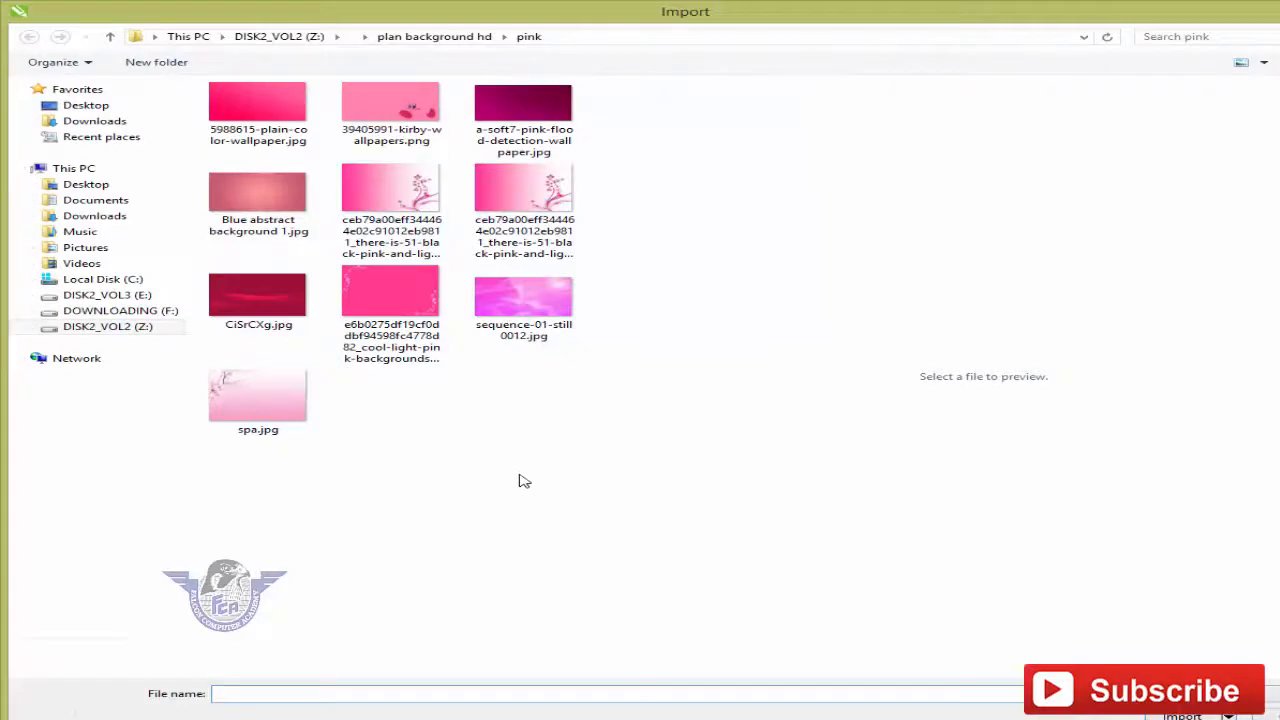
click(138, 296)
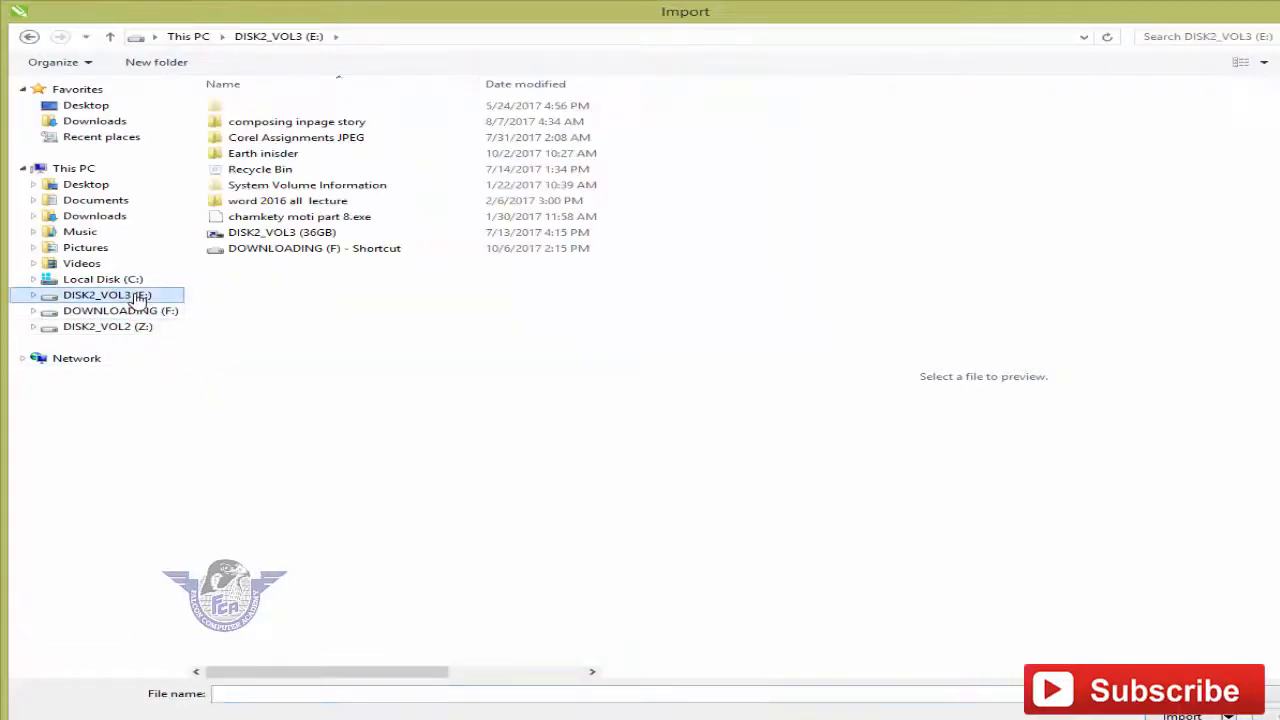
double_click(236, 107)
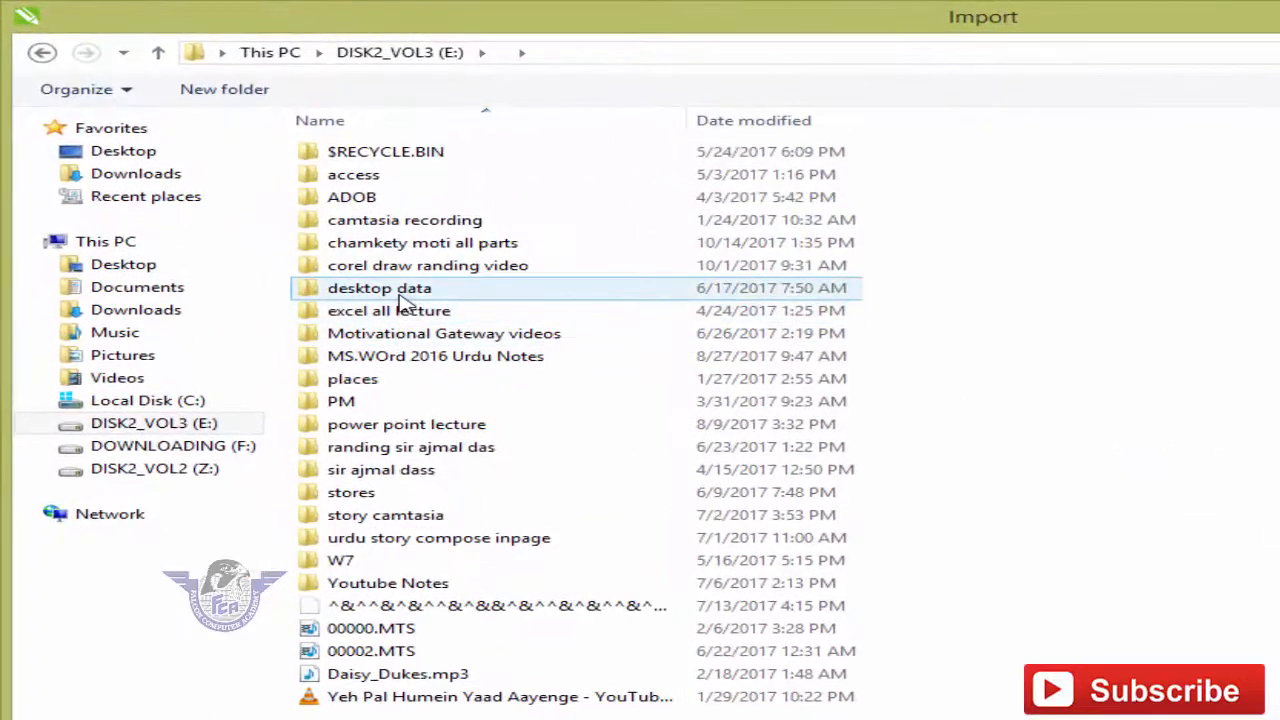
Look through the folder's entries beginning with "a" for the one holding the logo
click(286, 208)
key(a)
key(a)
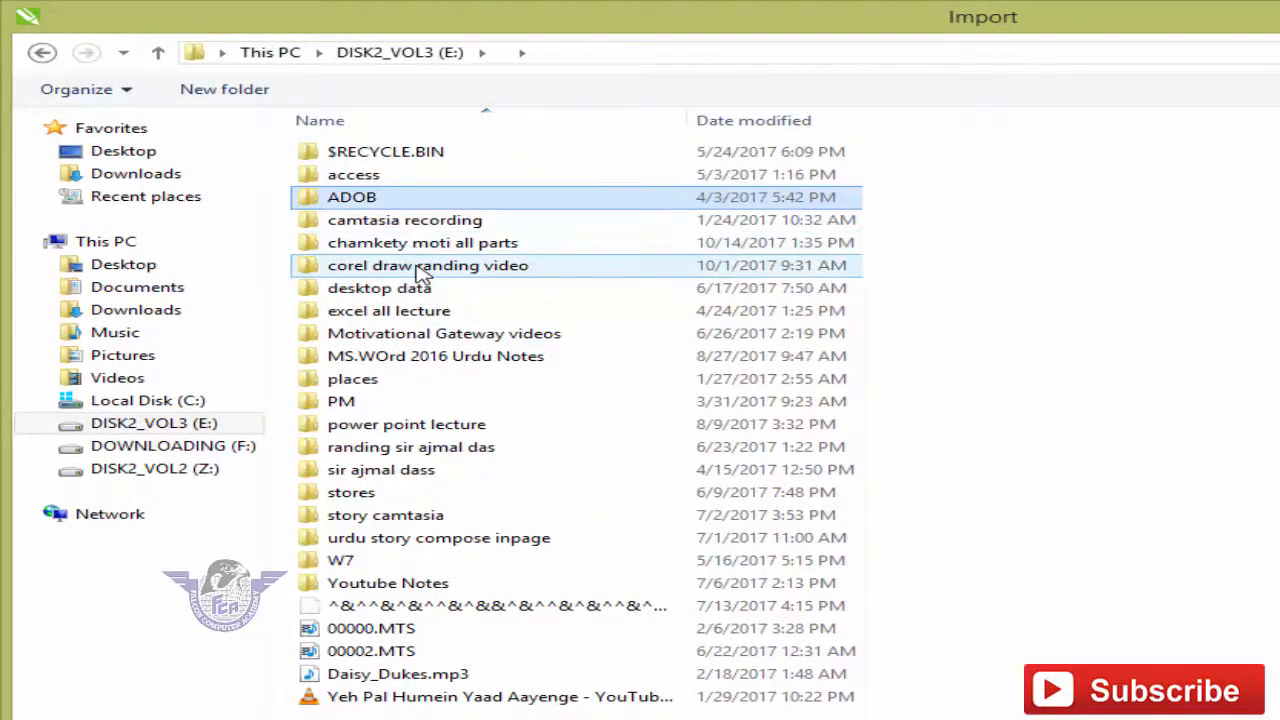
key(a)
key(a)
key(a)
key(a)
key(a)
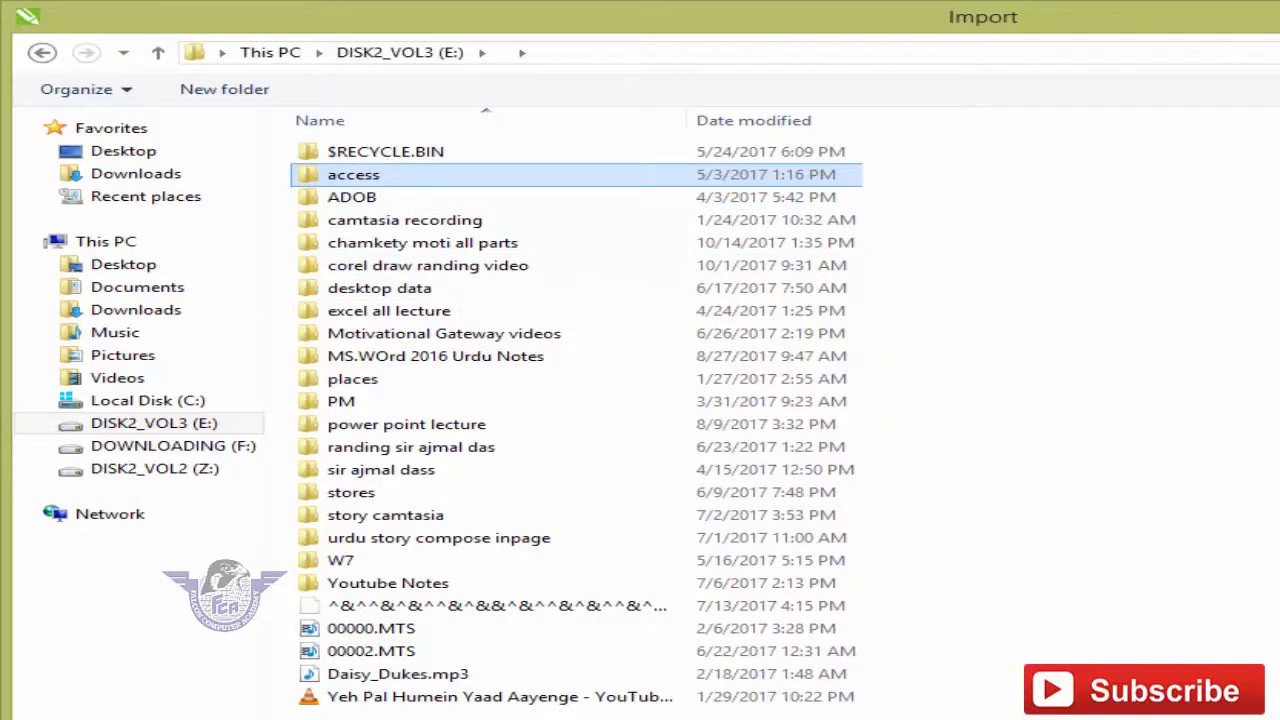
Try searching the current folder for "ALL PAGES", and clear the search term
click(1209, 69)
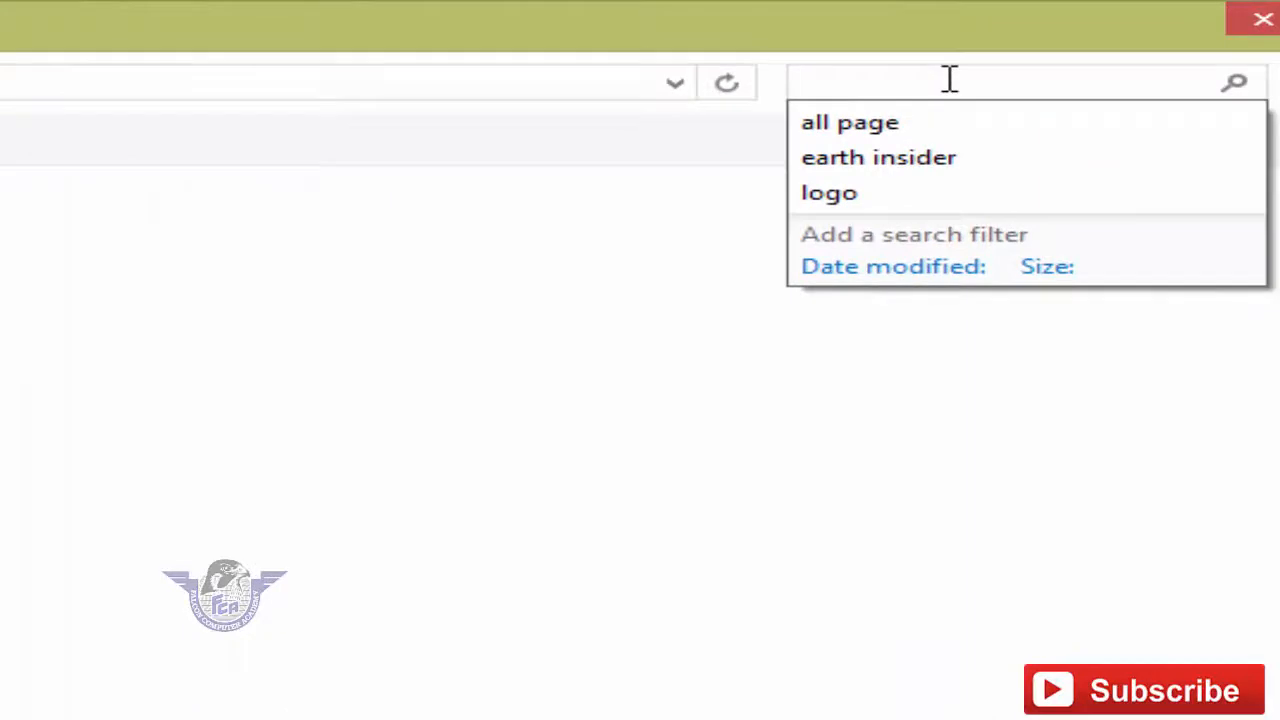
text(ALL )
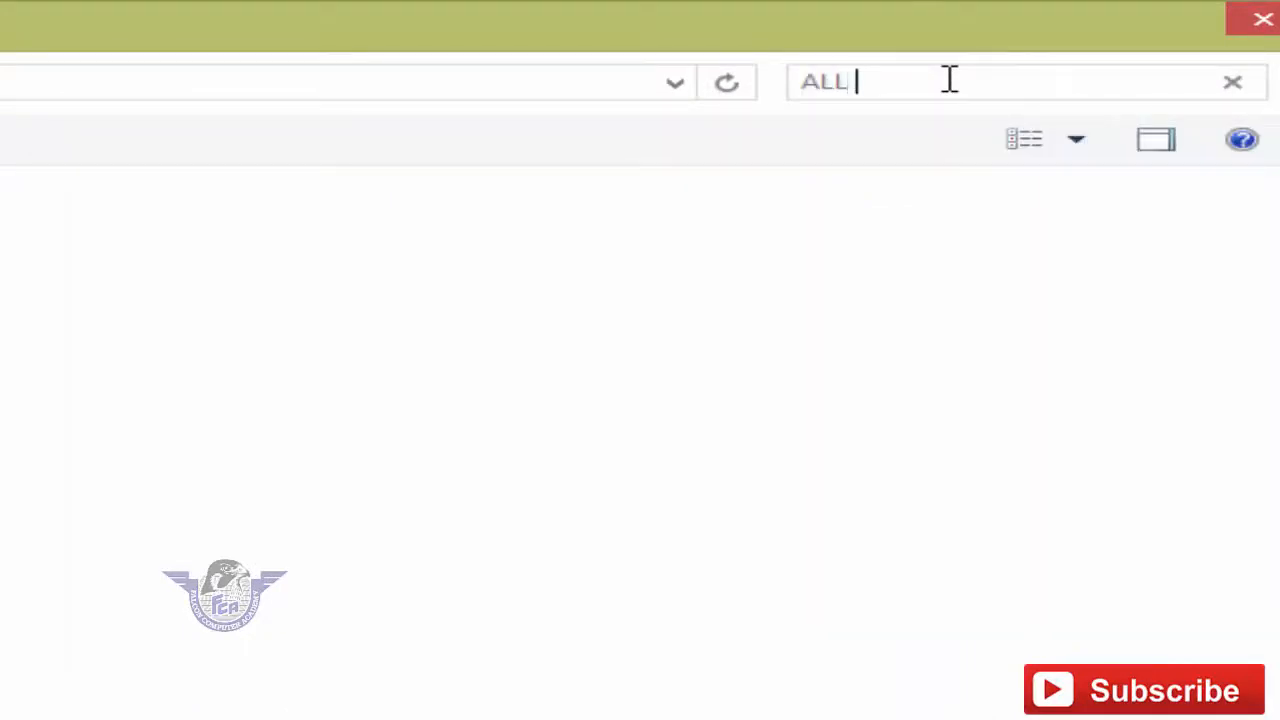
text(PAGES)
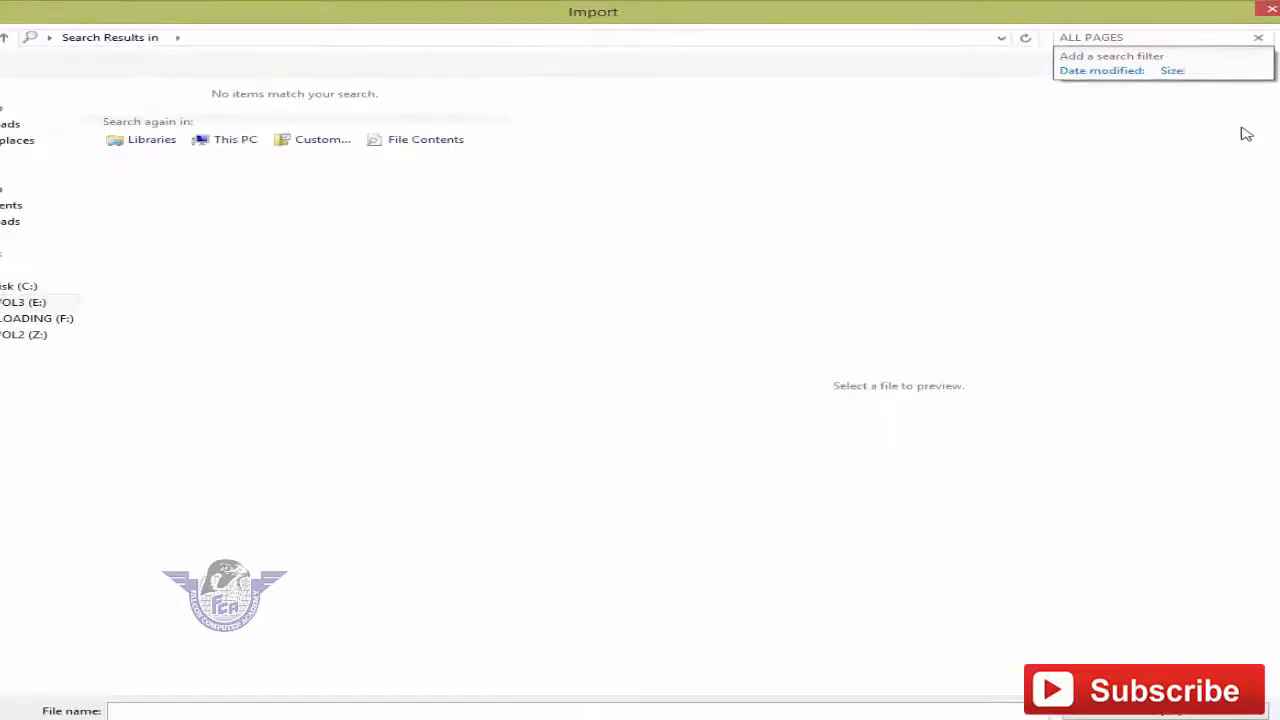
key(BackSpace)
key(BackSpace)
key(BackSpace)
key(BackSpace)
key(BackSpace)
key(BackSpace)
key(BackSpace)
key(BackSpace)
key(BackSpace)
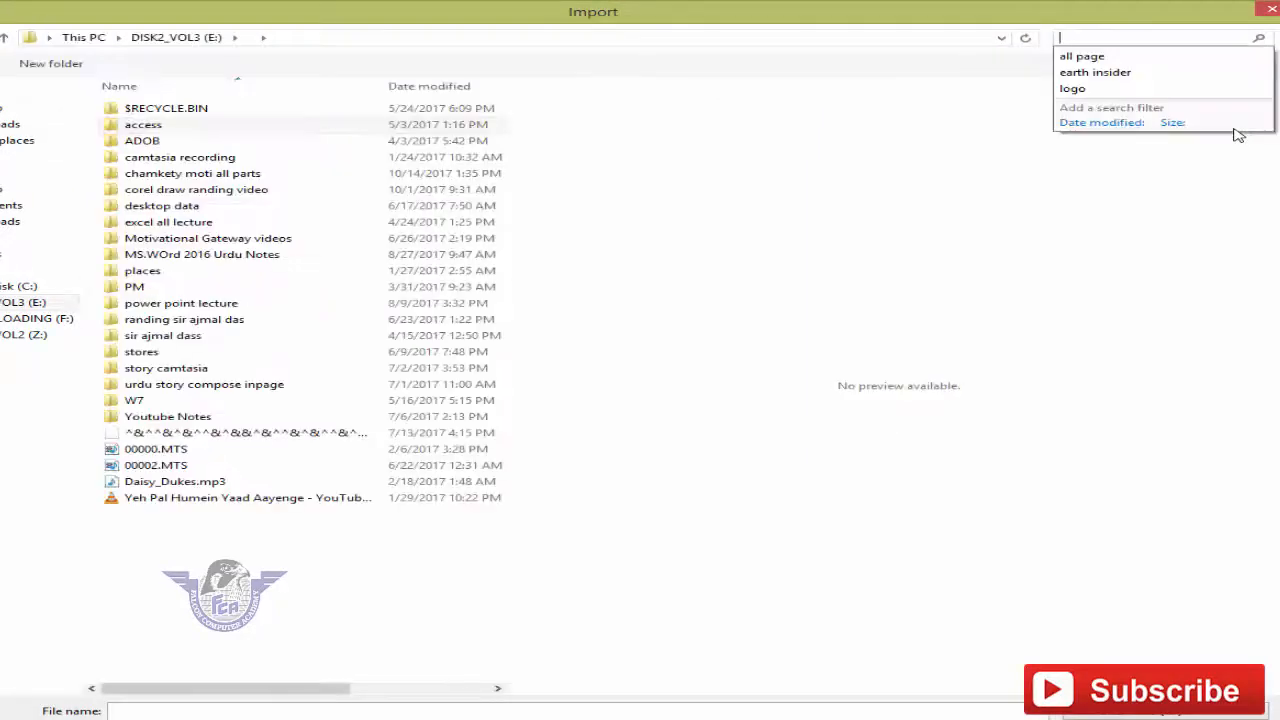
Search the current folder for "all page" and open the all page folder
click(1105, 56)
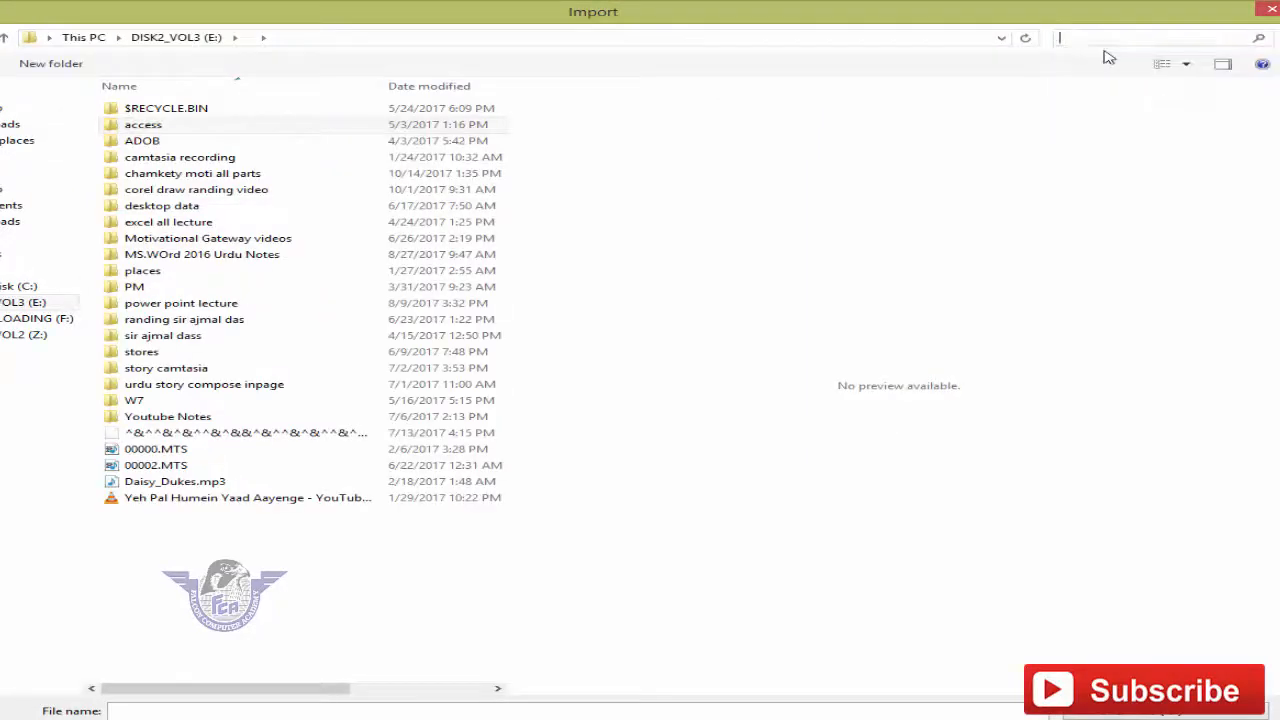
double_click(175, 97)
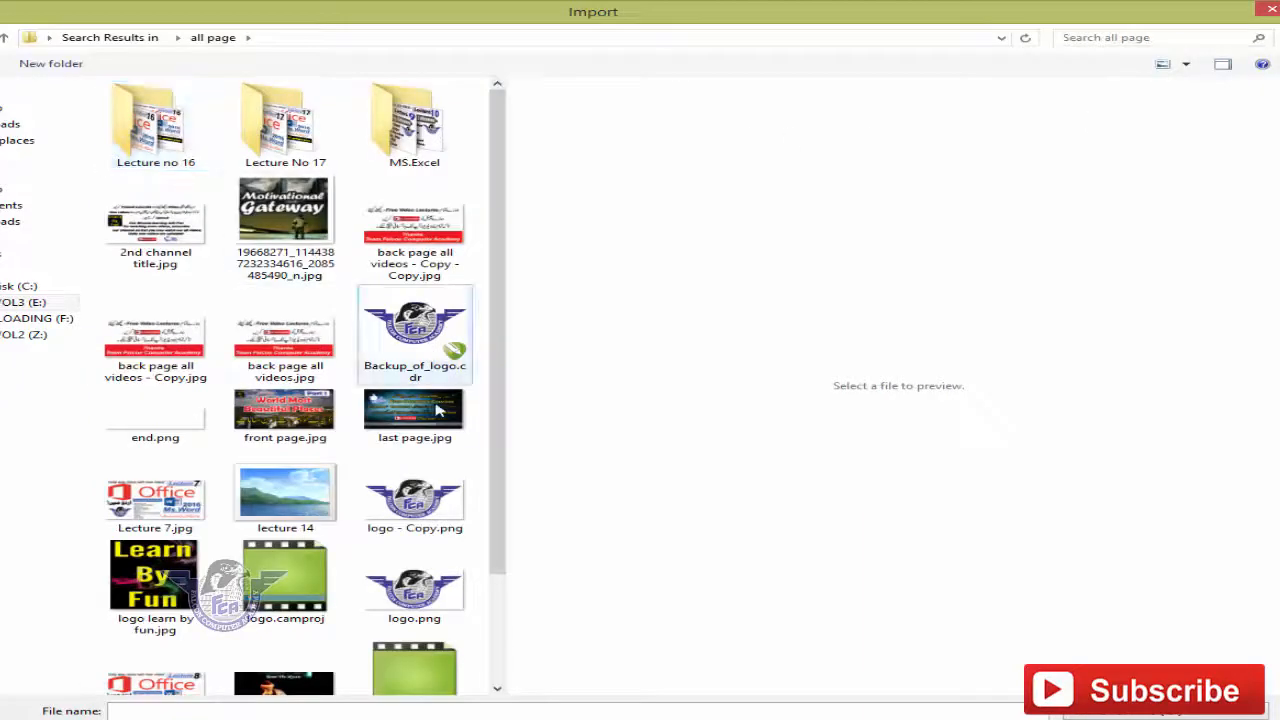
Import logo - Copy.png at about 489 × 284 px and center it on the page over the cyan rectangle
click(428, 516)
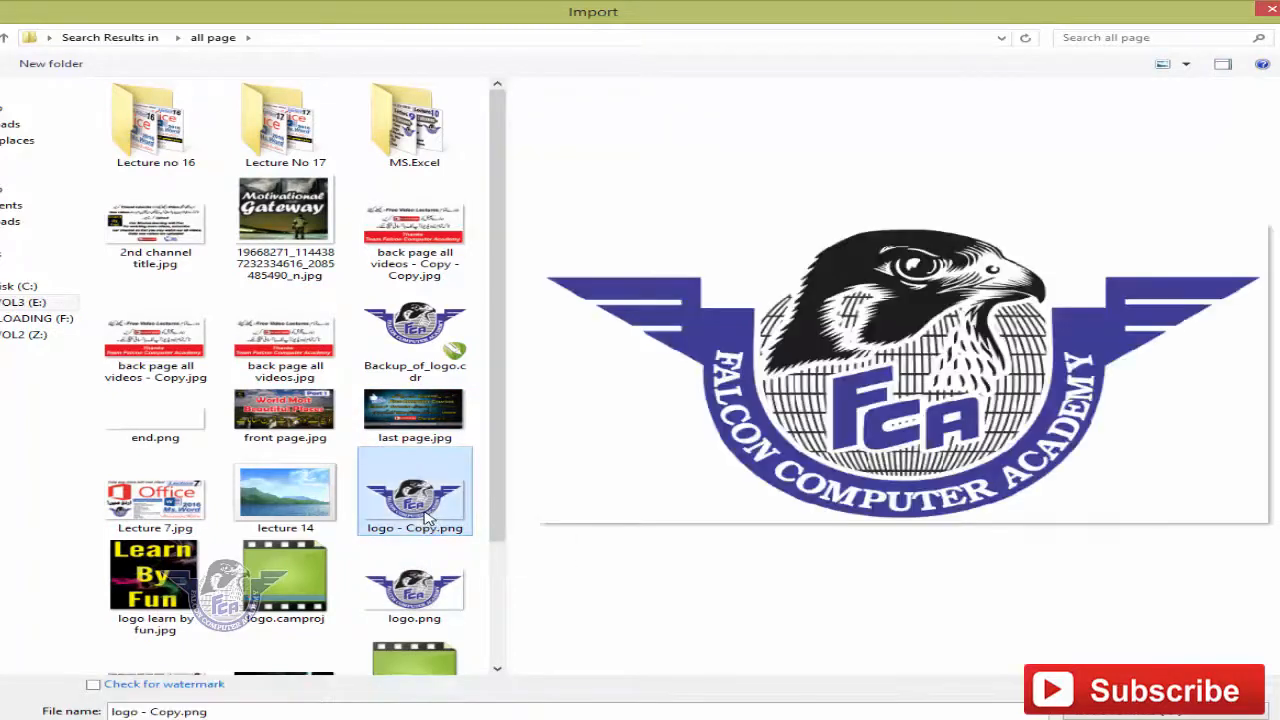
double_click(428, 516)
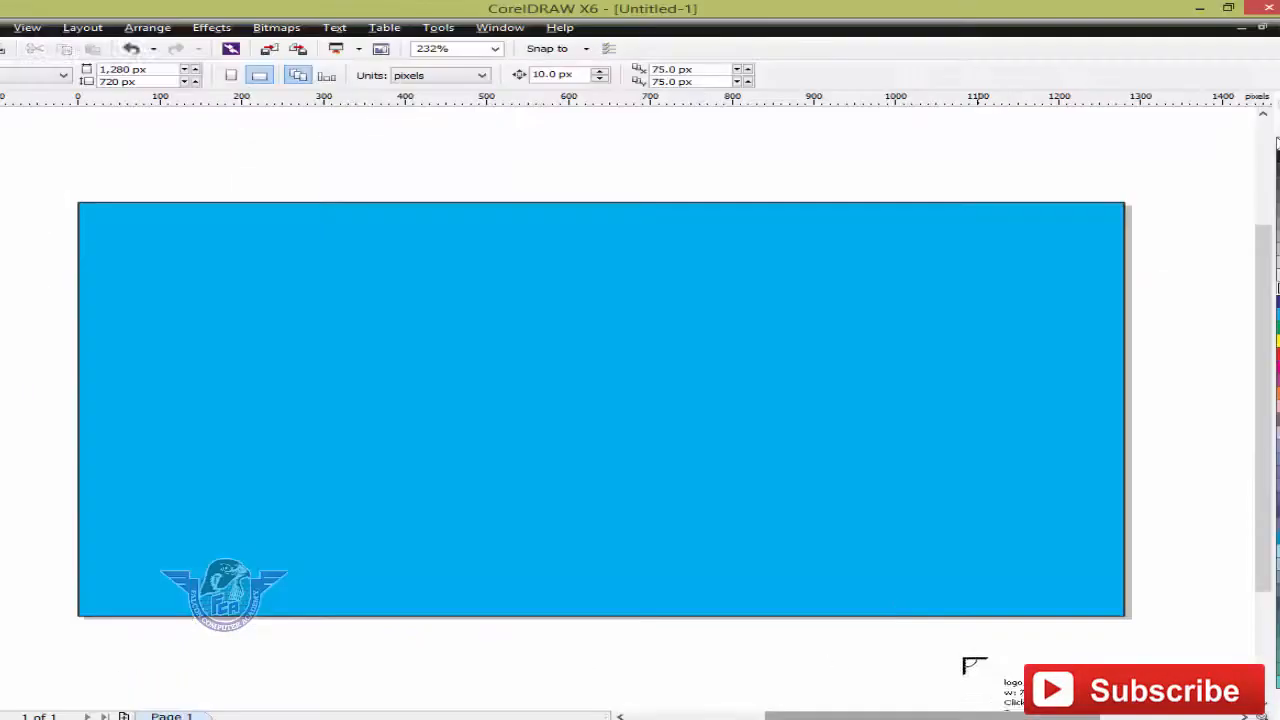
drag(841, 585, 855, 598)
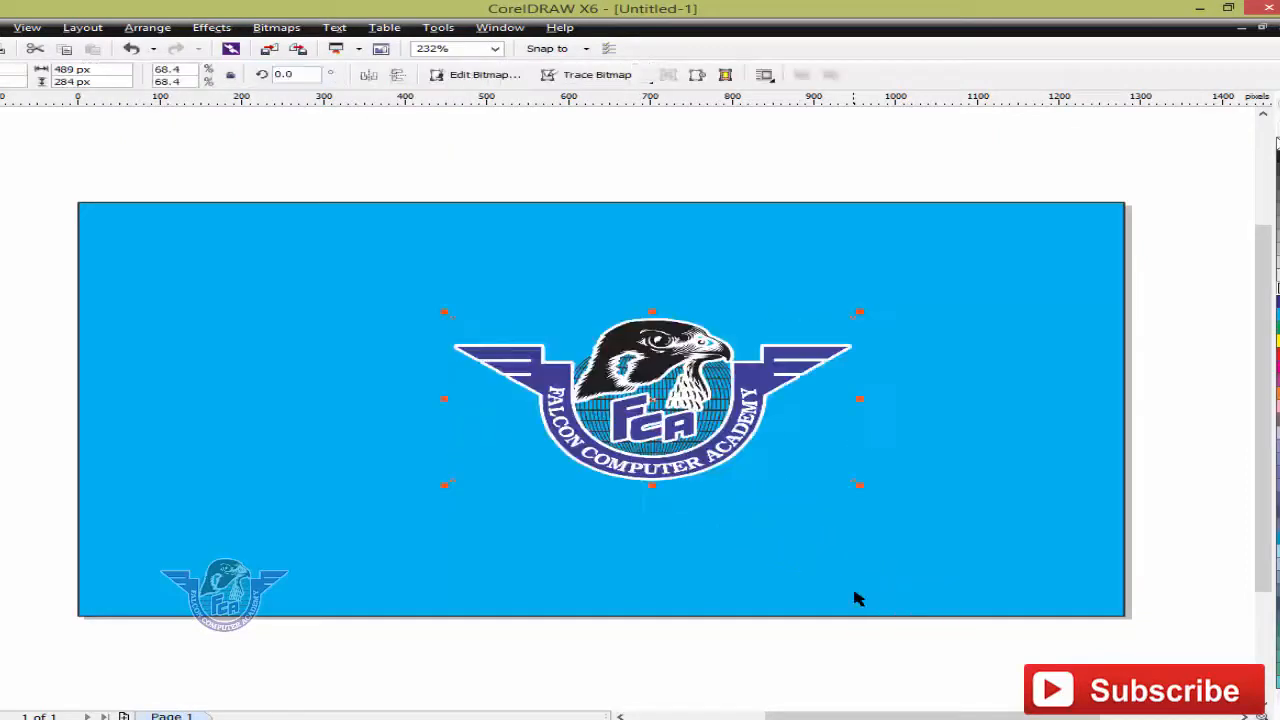
key(p)
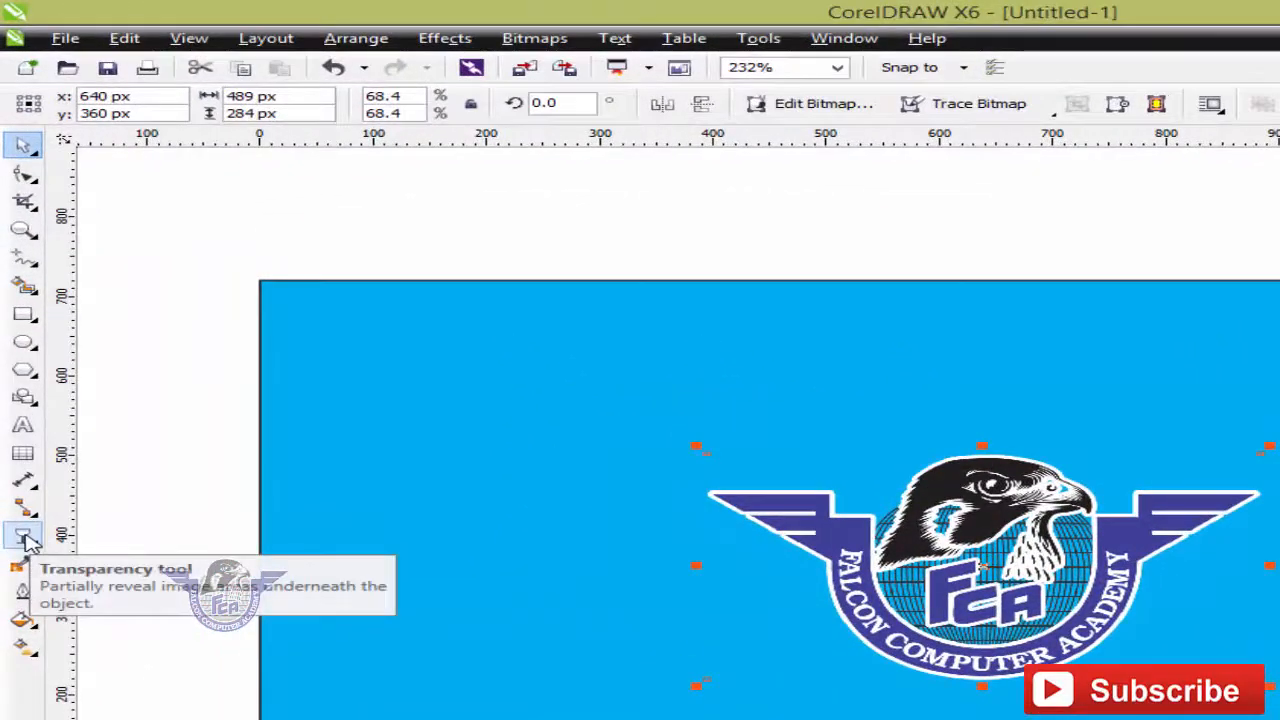
Apply a Uniform transparency of 78 to the falcon logo and deselect it
click(25, 537)
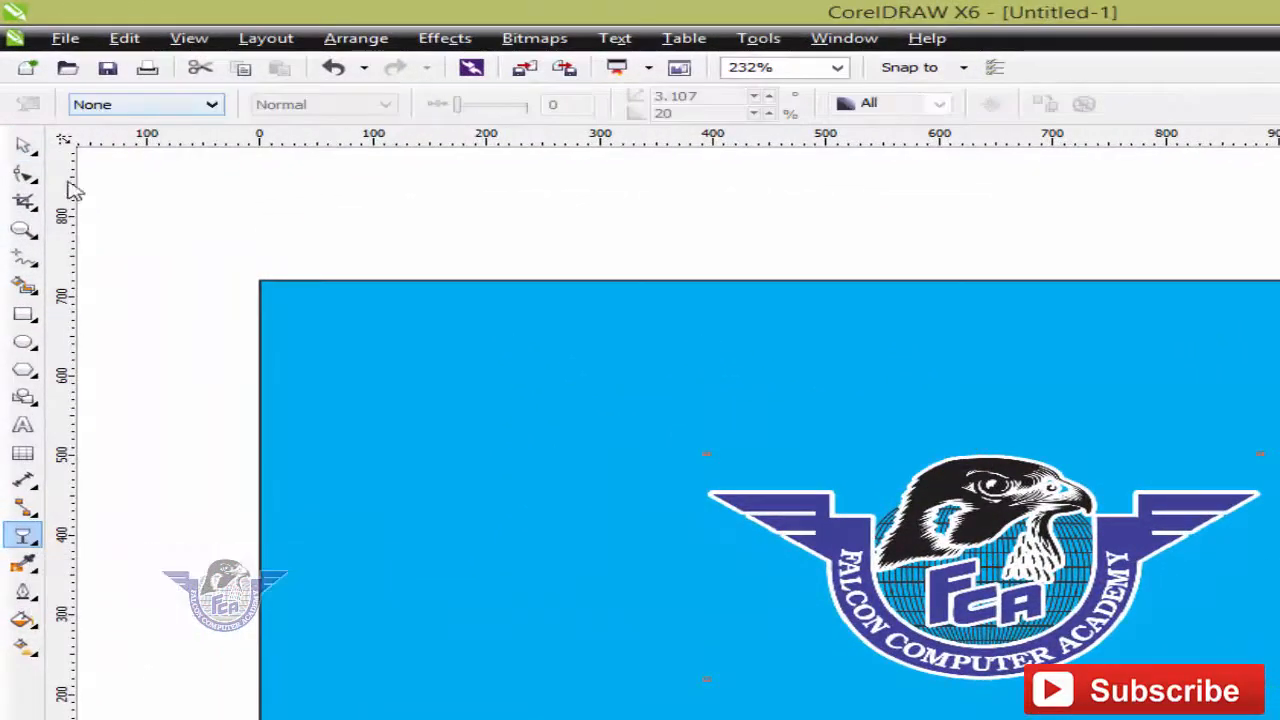
click(128, 106)
click(118, 138)
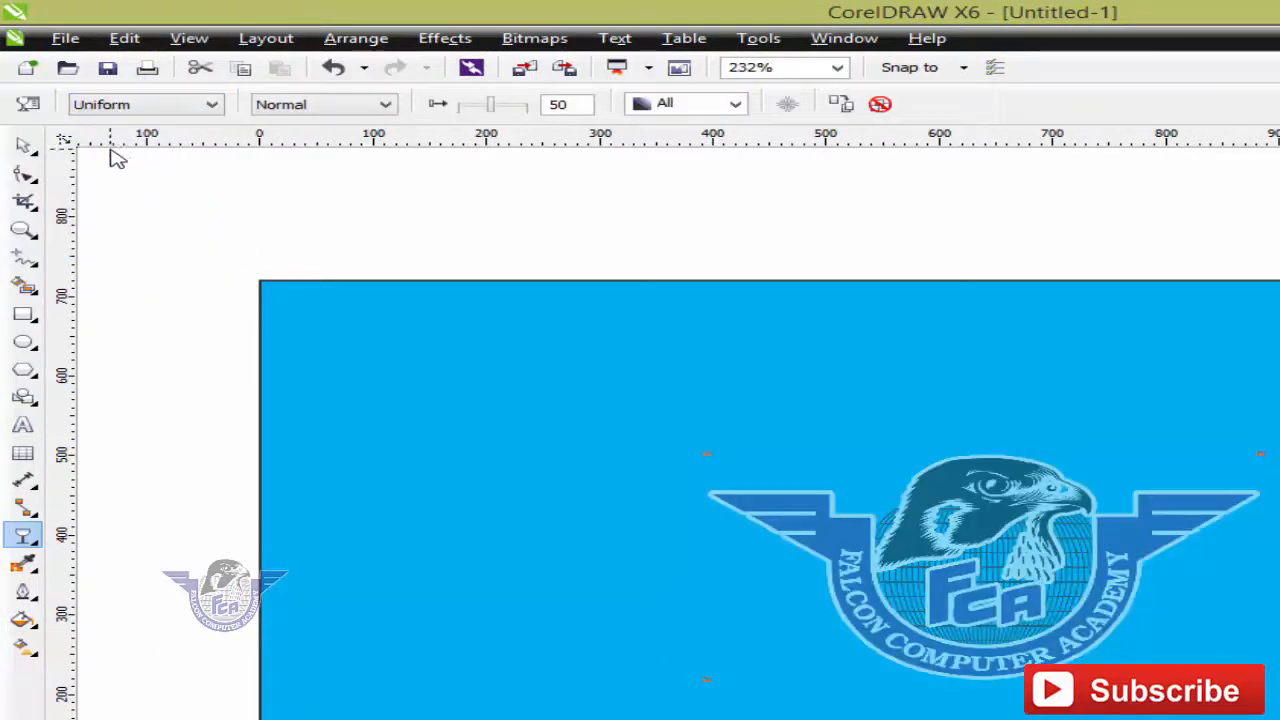
click(505, 108)
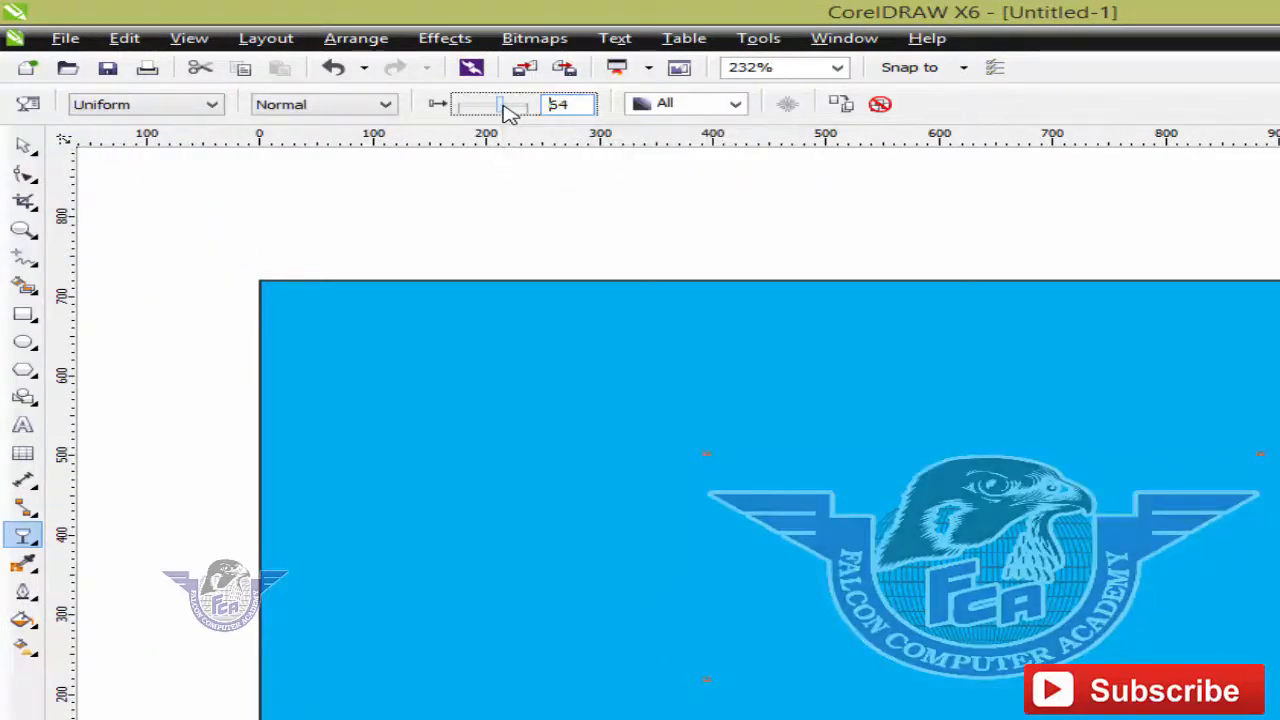
drag(510, 112, 518, 112)
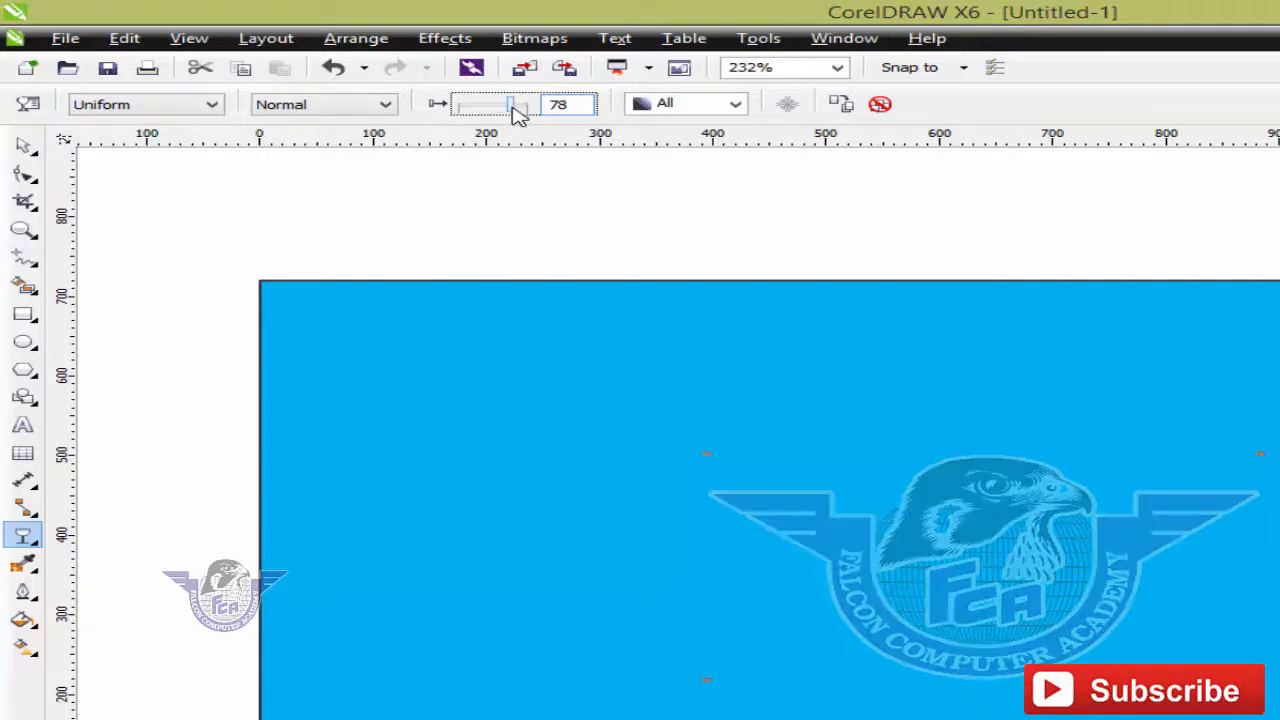
click(24, 145)
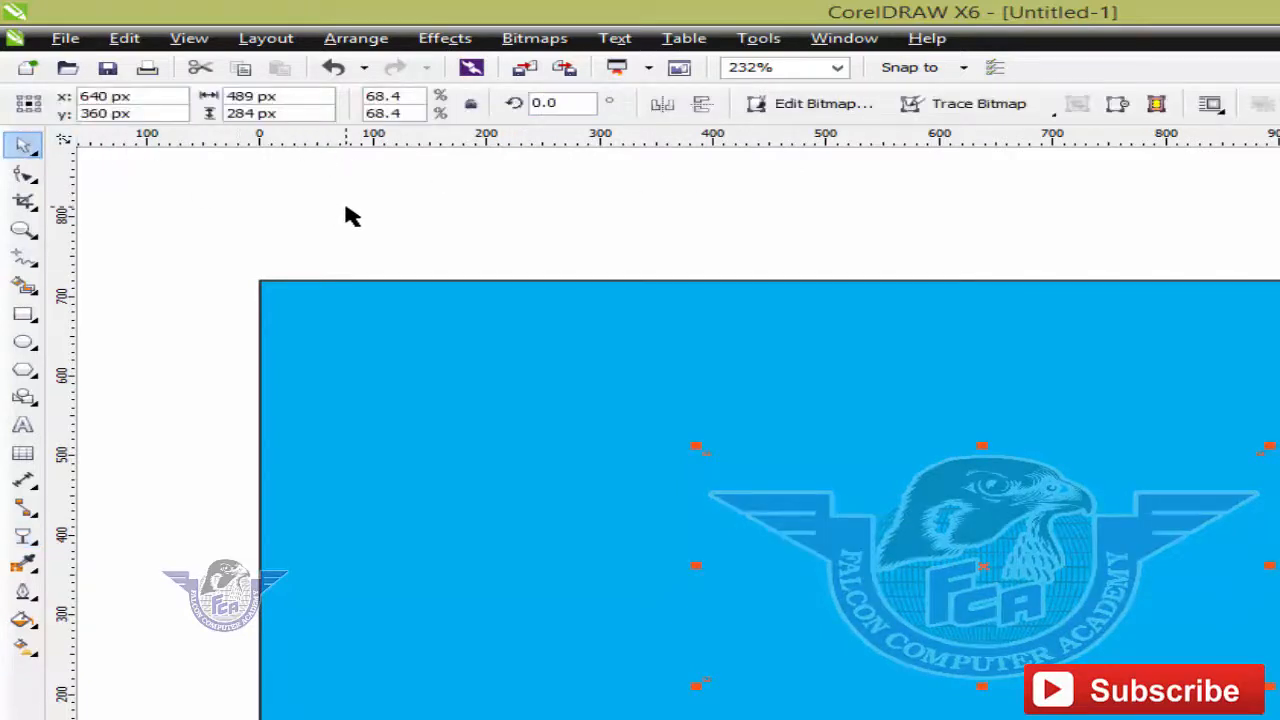
click(346, 209)
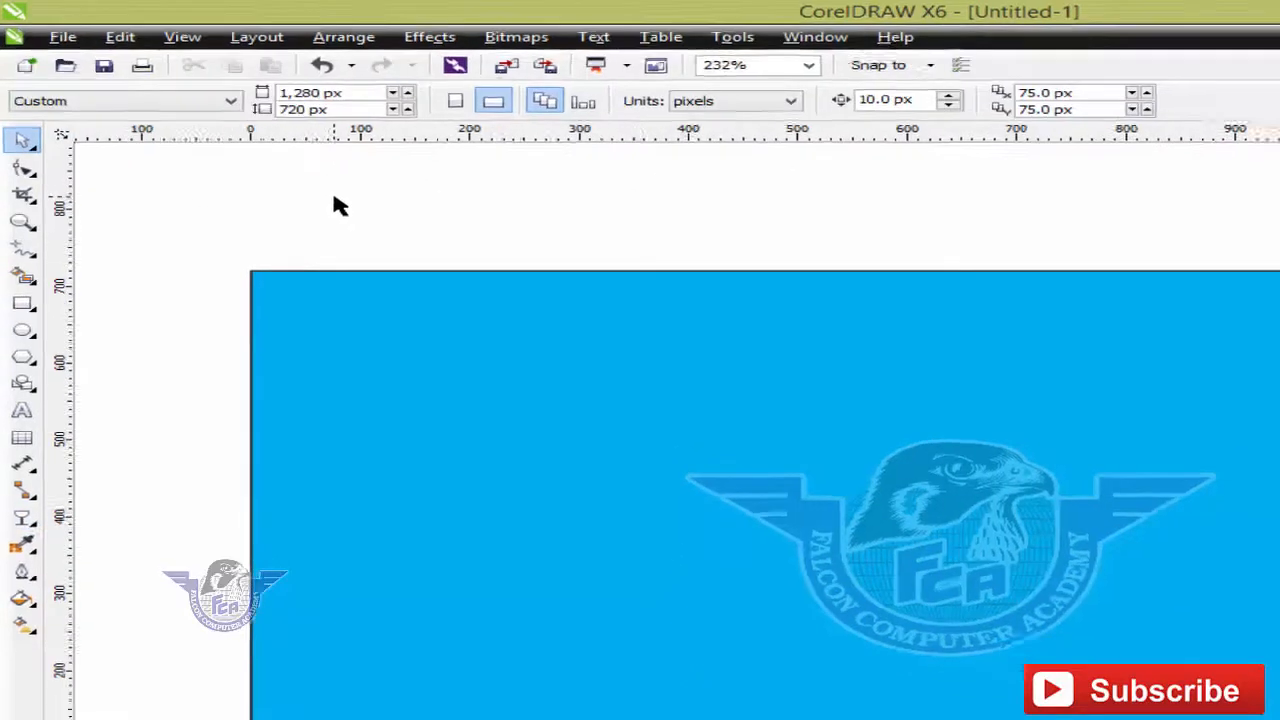